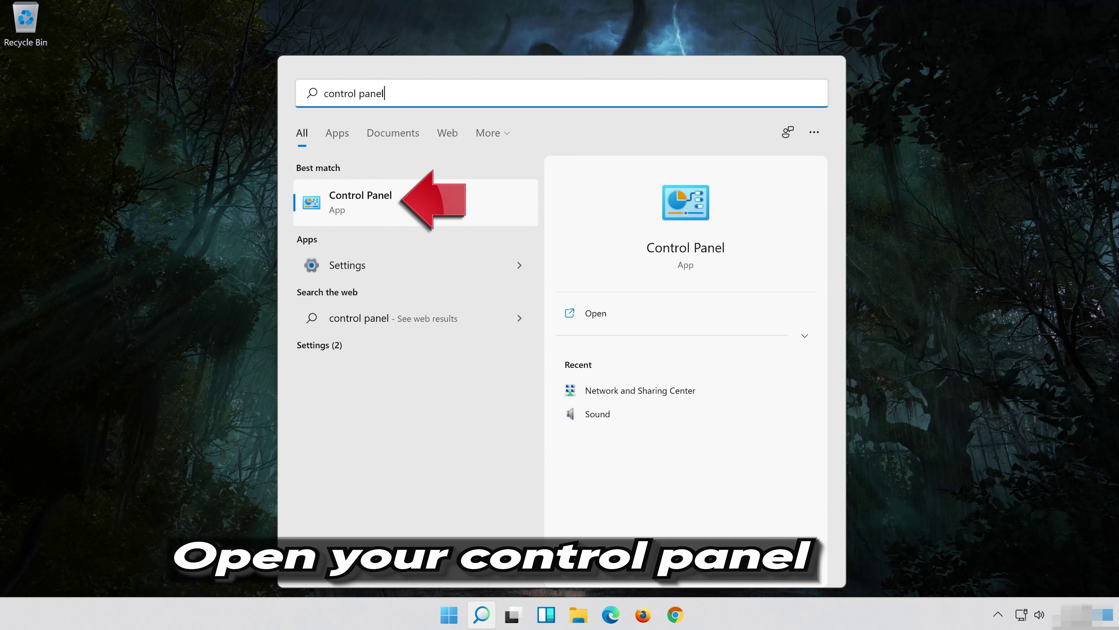
# - Open Control Panel's Sound settings under Hardware and Sound, then close the Control Panel window behind the dialog
pyautogui.click(471, 202)
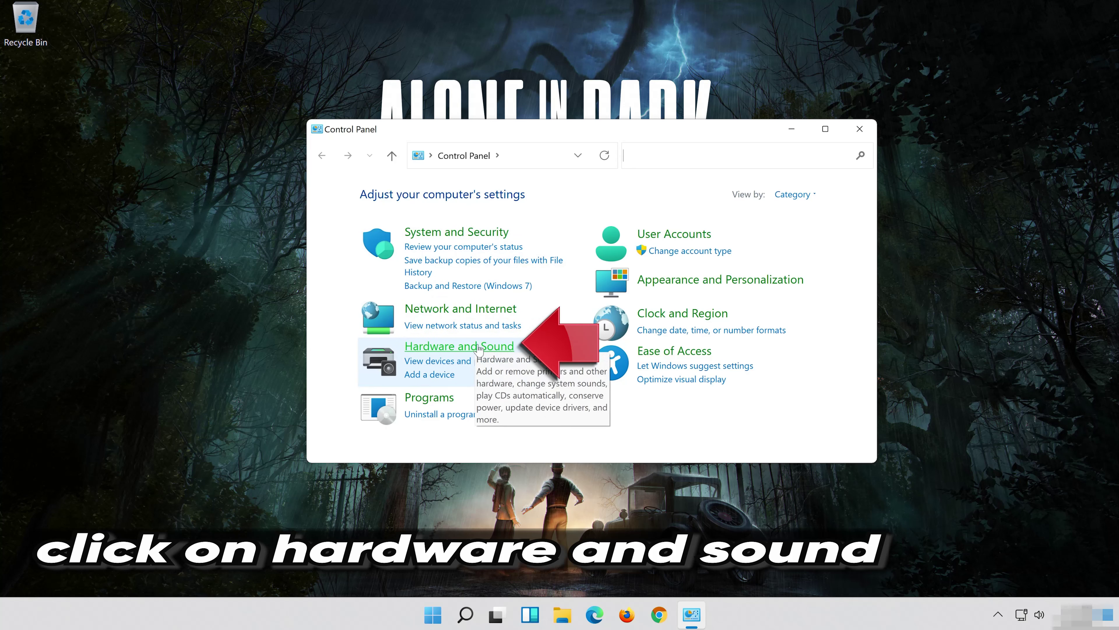
pyautogui.click(505, 347)
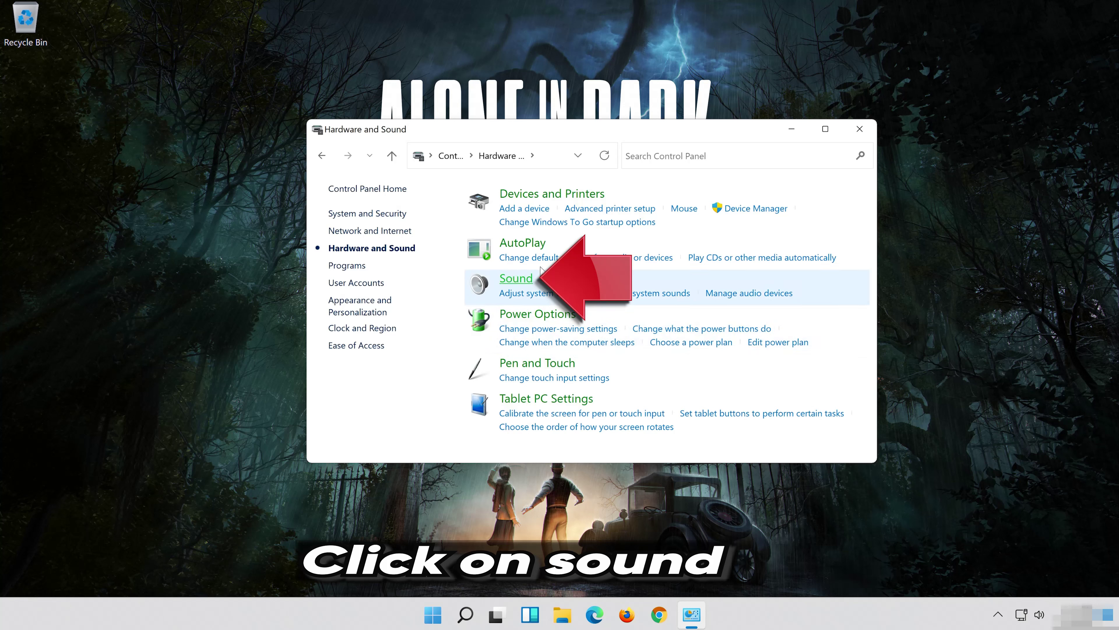
pyautogui.click(515, 280)
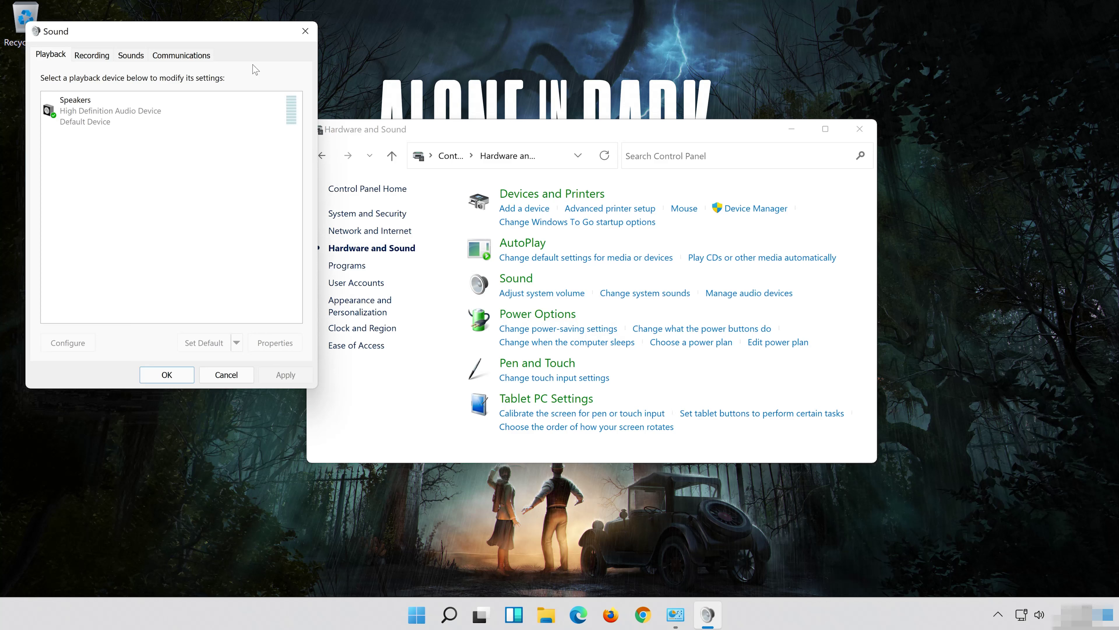
pyautogui.moveTo(188, 42); pyautogui.dragTo(591, 126)
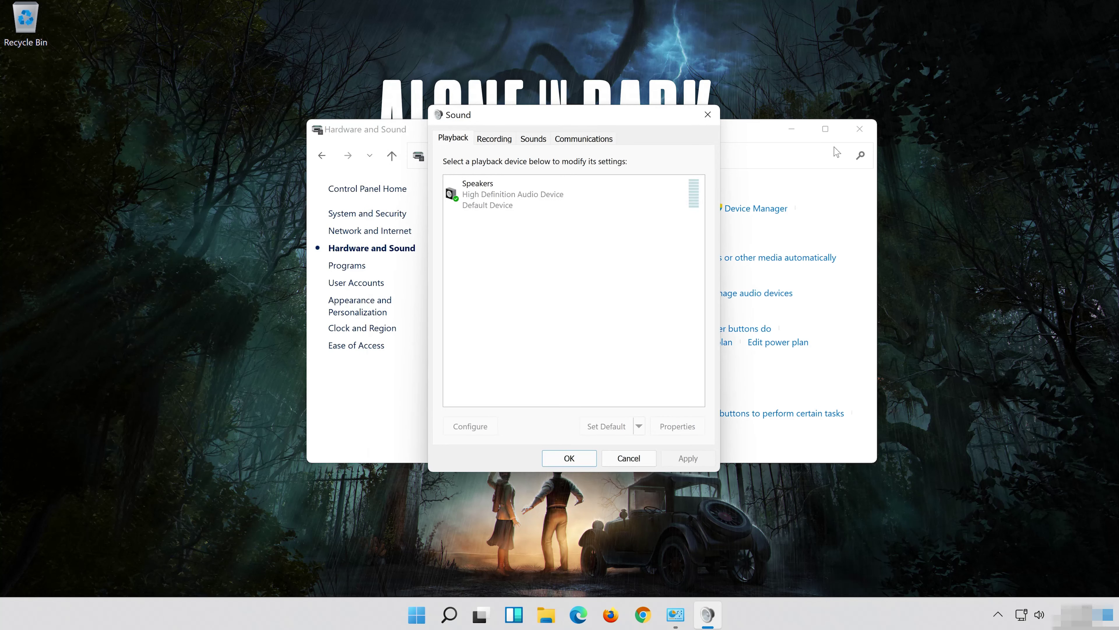
pyautogui.click(865, 130)
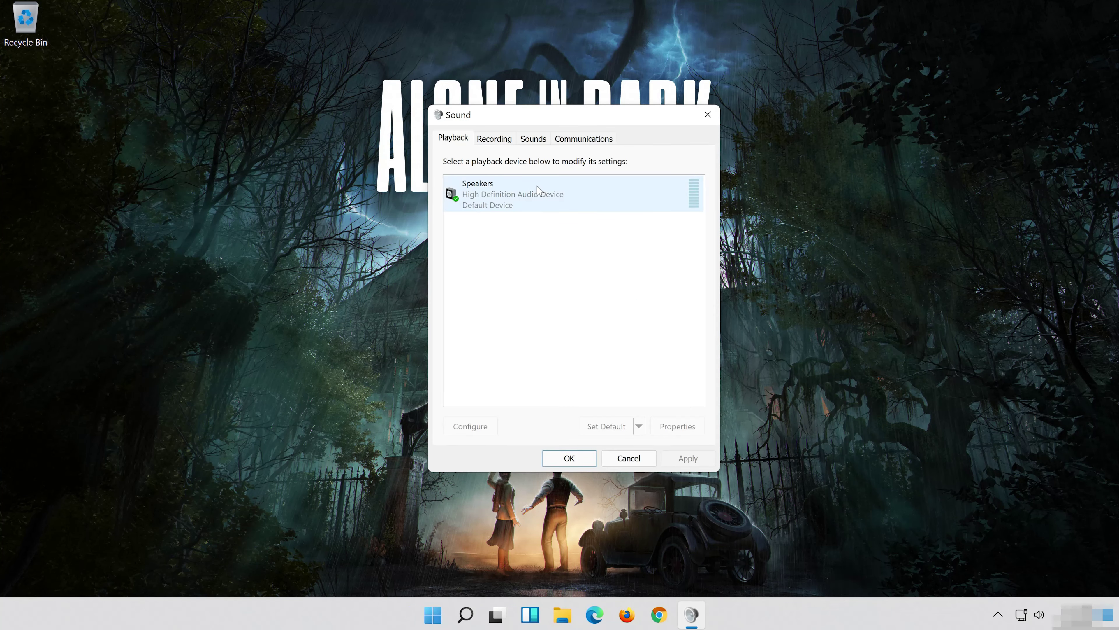
# - Open the properties of the Speakers playback device and reposition the properties window over the Sound dialog
pyautogui.click(536, 185)
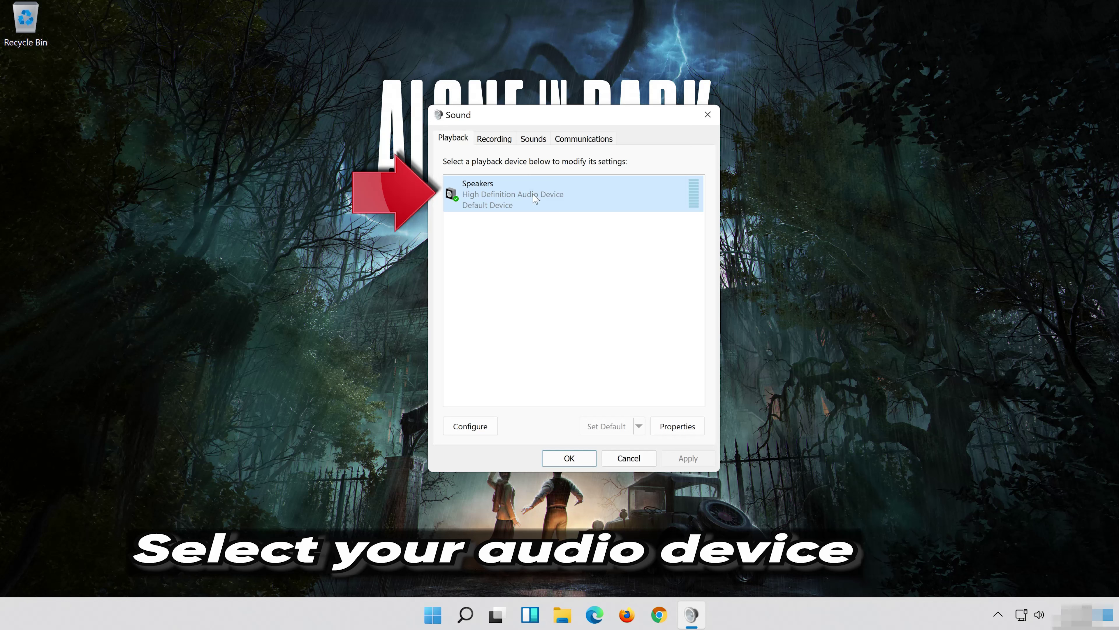
pyautogui.rightClick(574, 184)
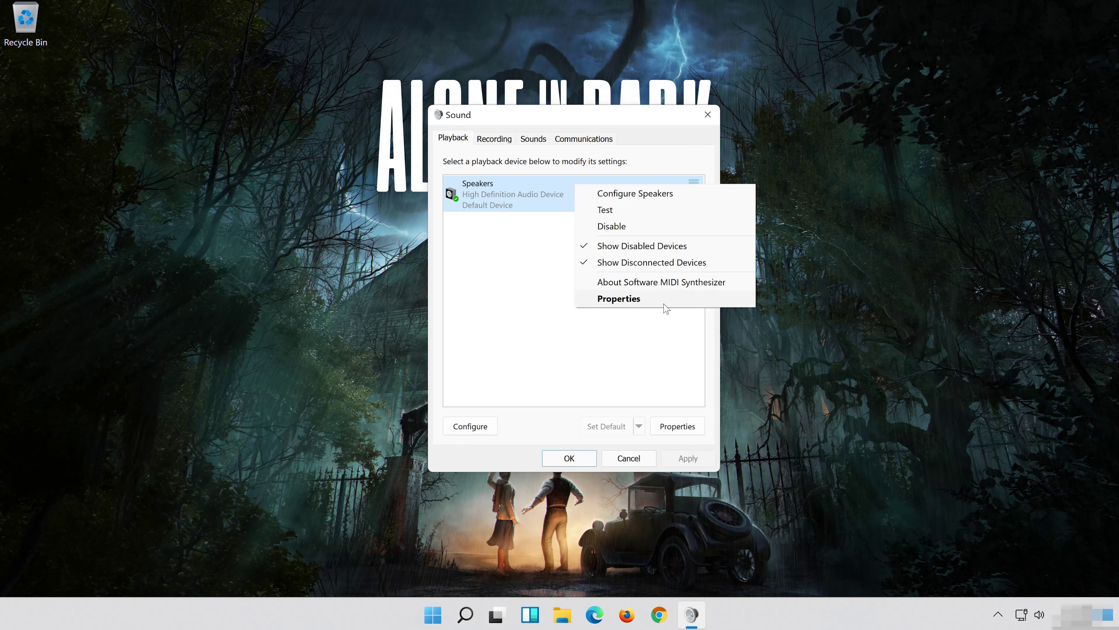
pyautogui.click(663, 303)
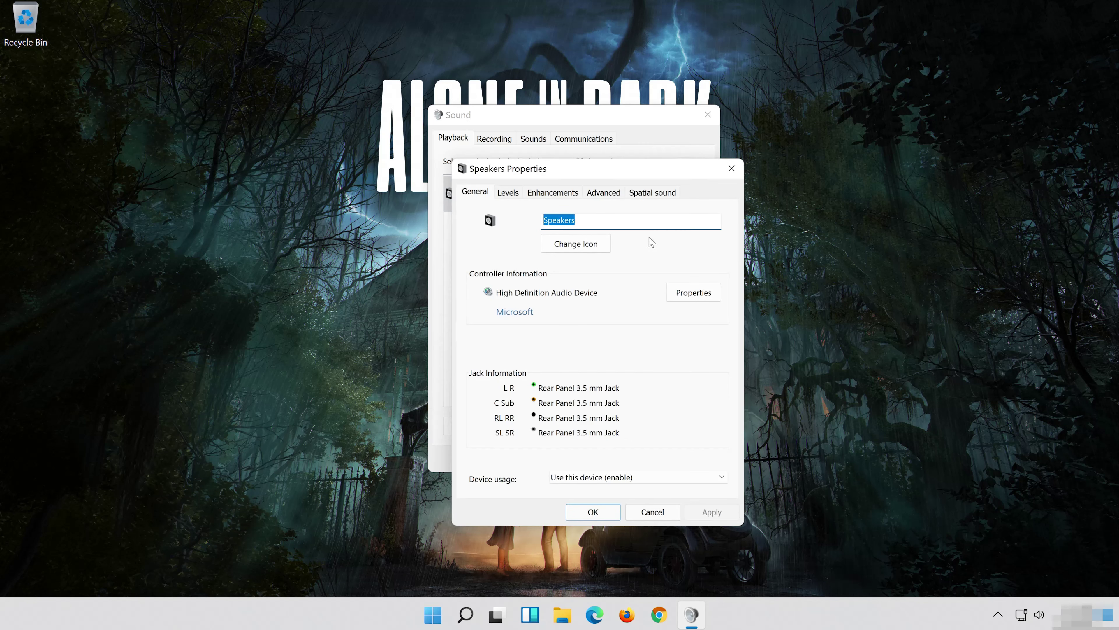
pyautogui.moveTo(622, 177); pyautogui.dragTo(604, 122)
# - Disable all enhancements for the Speakers, apply the change, and close both sound dialogs with OK
pyautogui.click(552, 135)
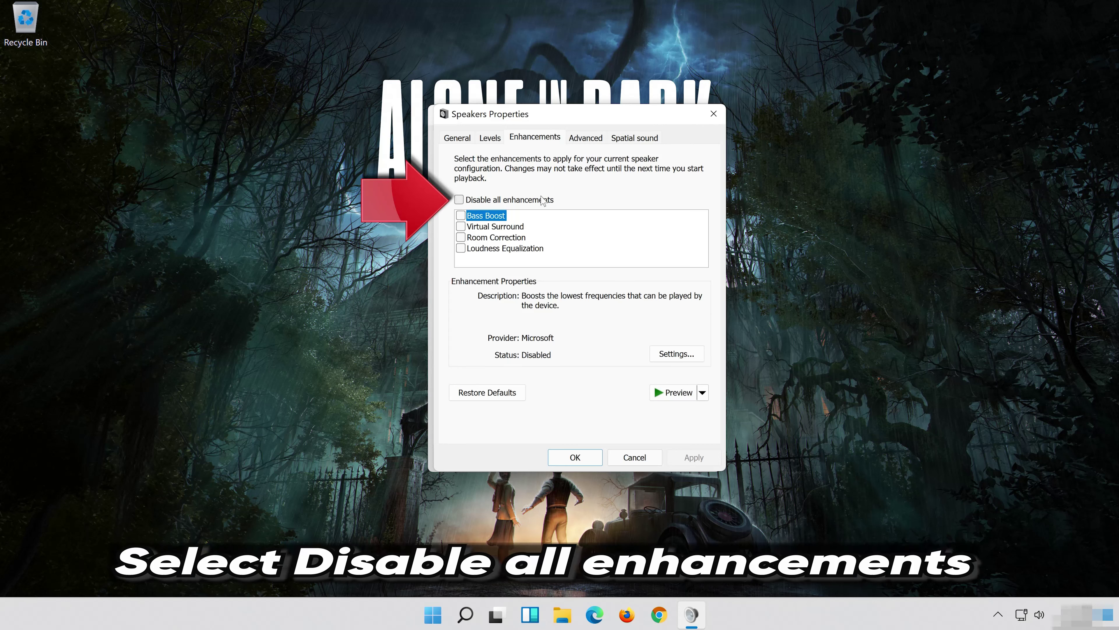
pyautogui.click(459, 200)
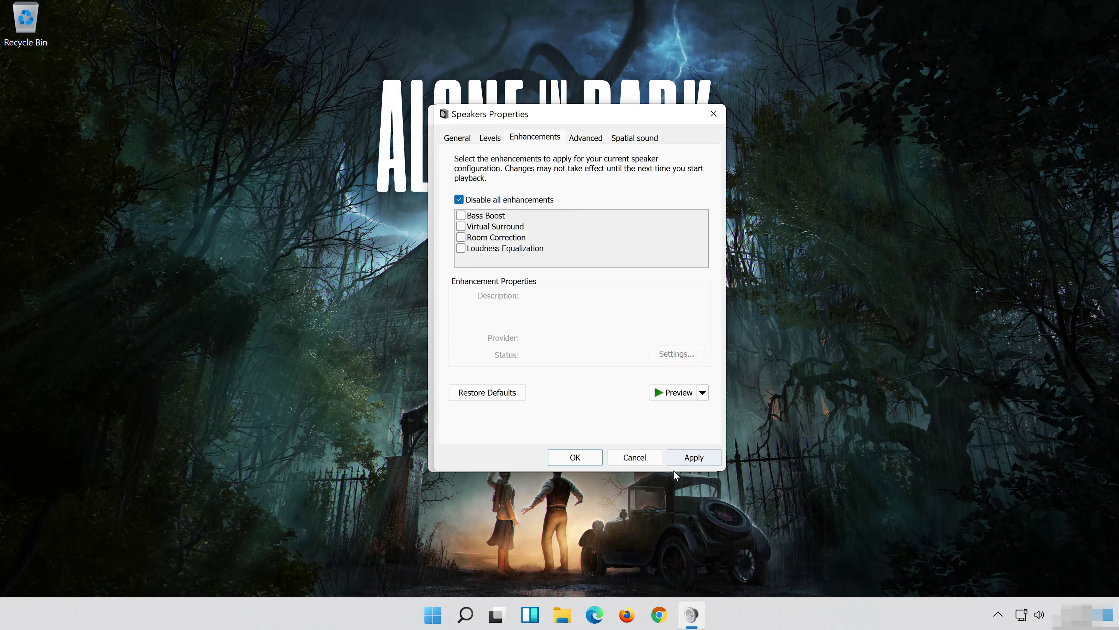
pyautogui.click(700, 458)
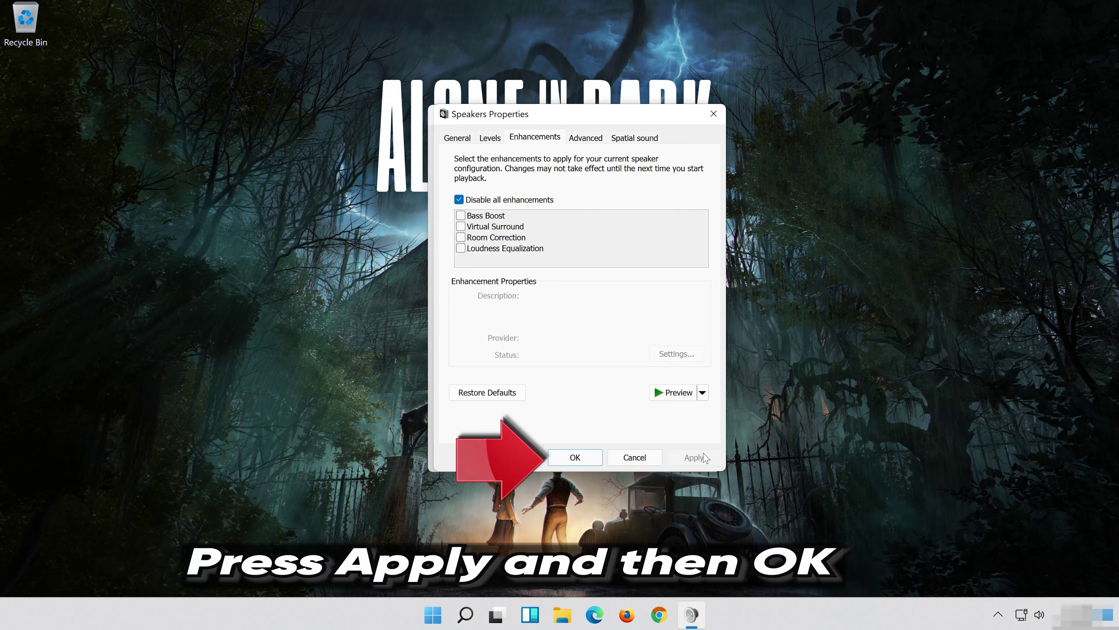
pyautogui.click(594, 461)
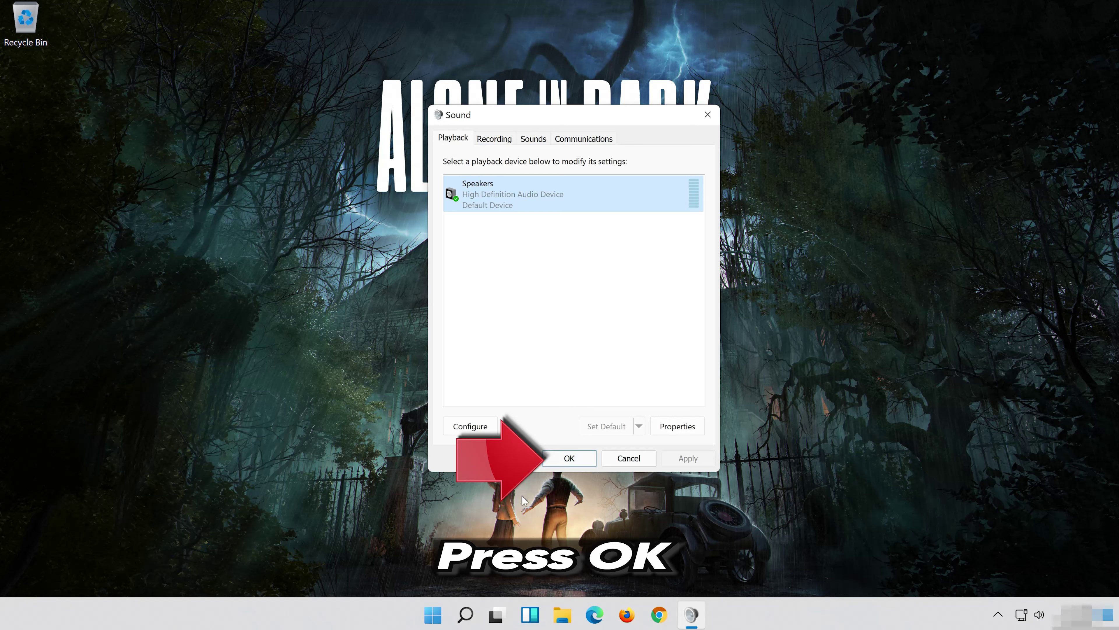
pyautogui.click(571, 461)
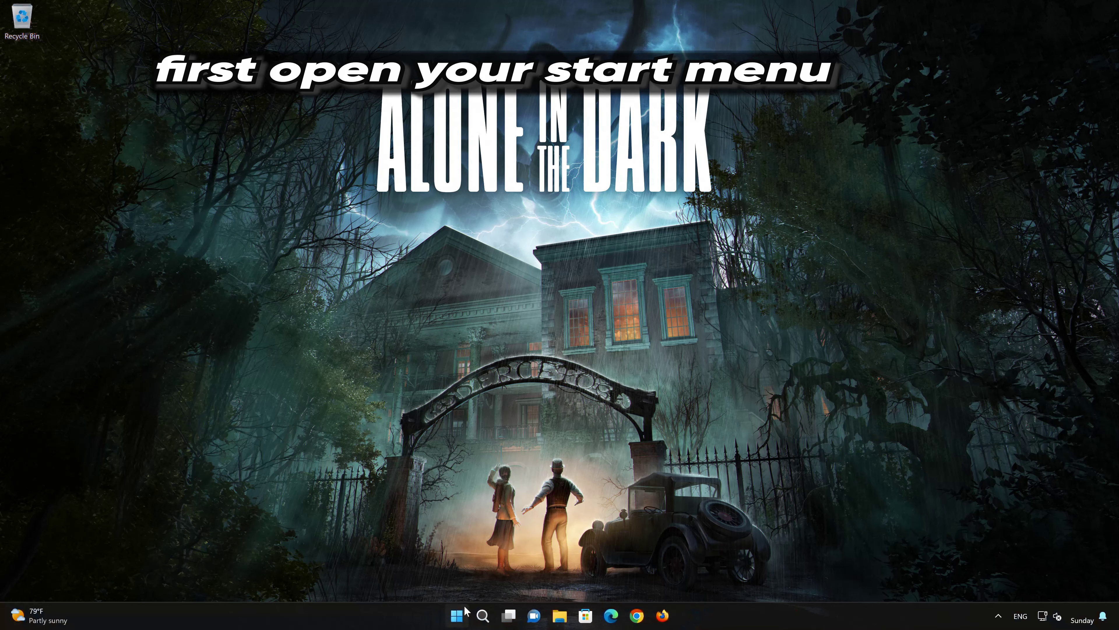
# - Open Windows Settings and go to the Other troubleshooters page under System > Troubleshoot
pyautogui.click(465, 613)
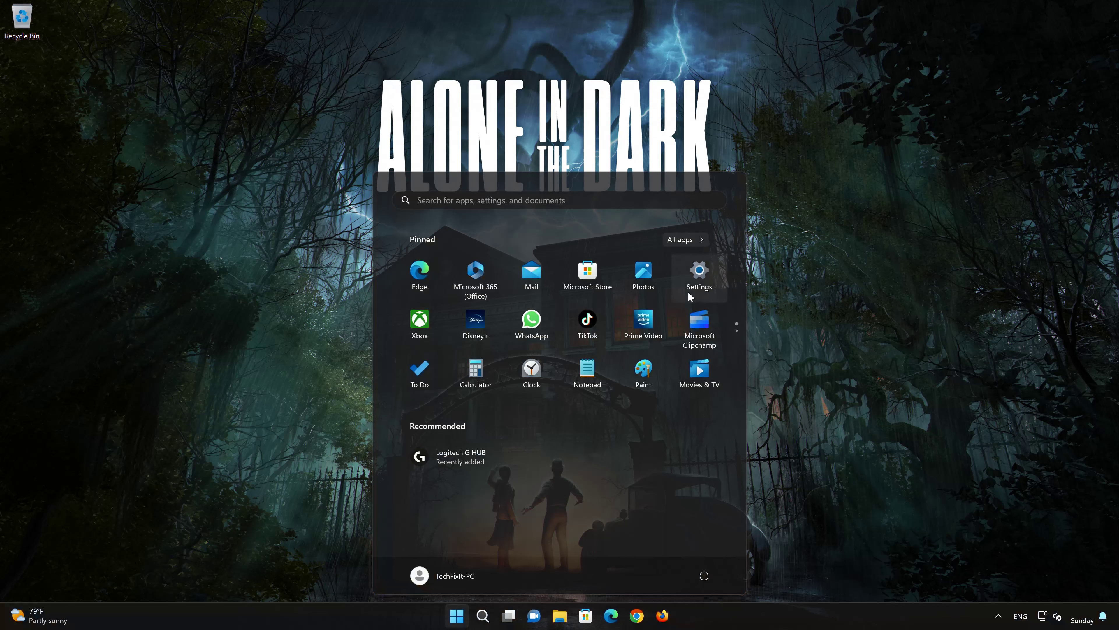
pyautogui.click(707, 277)
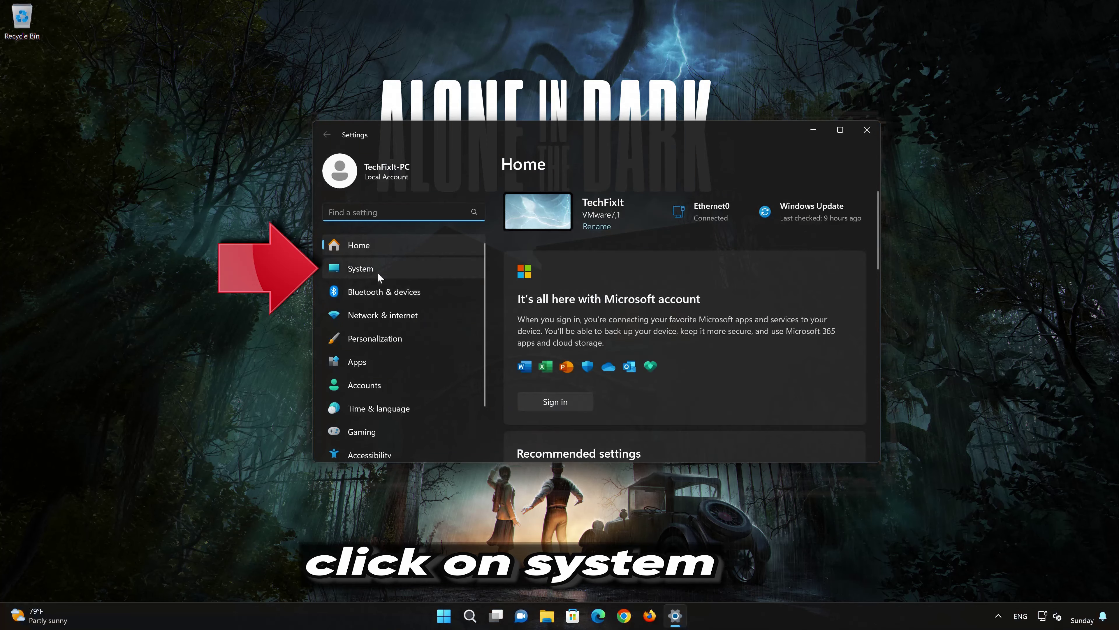
pyautogui.click(396, 268)
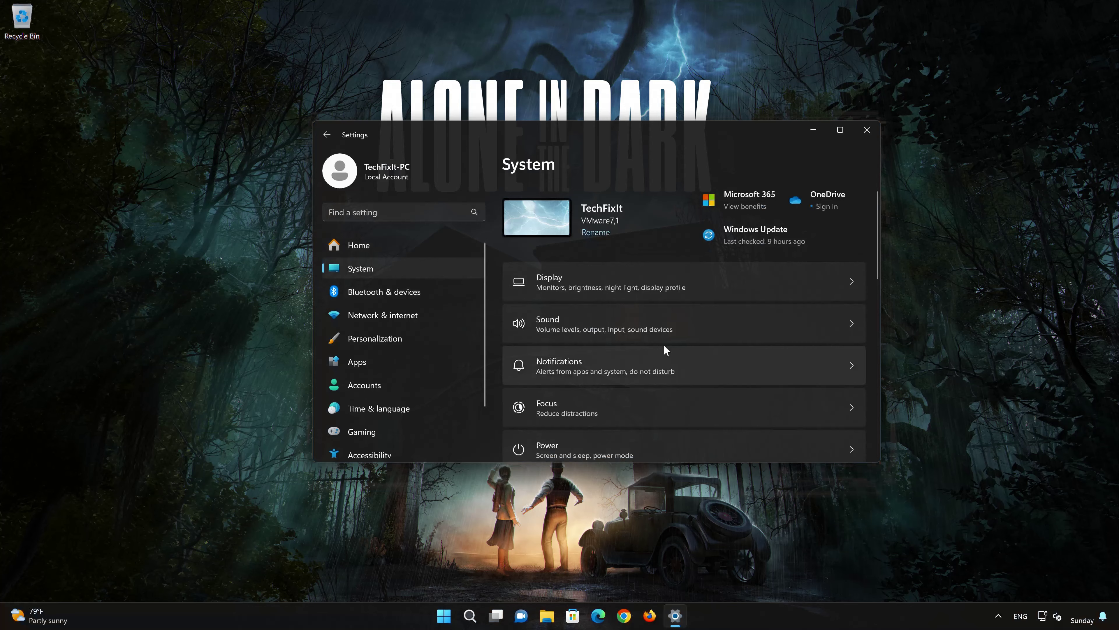
pyautogui.scroll(-5, 663, 345)
pyautogui.scroll(-2, 664, 347)
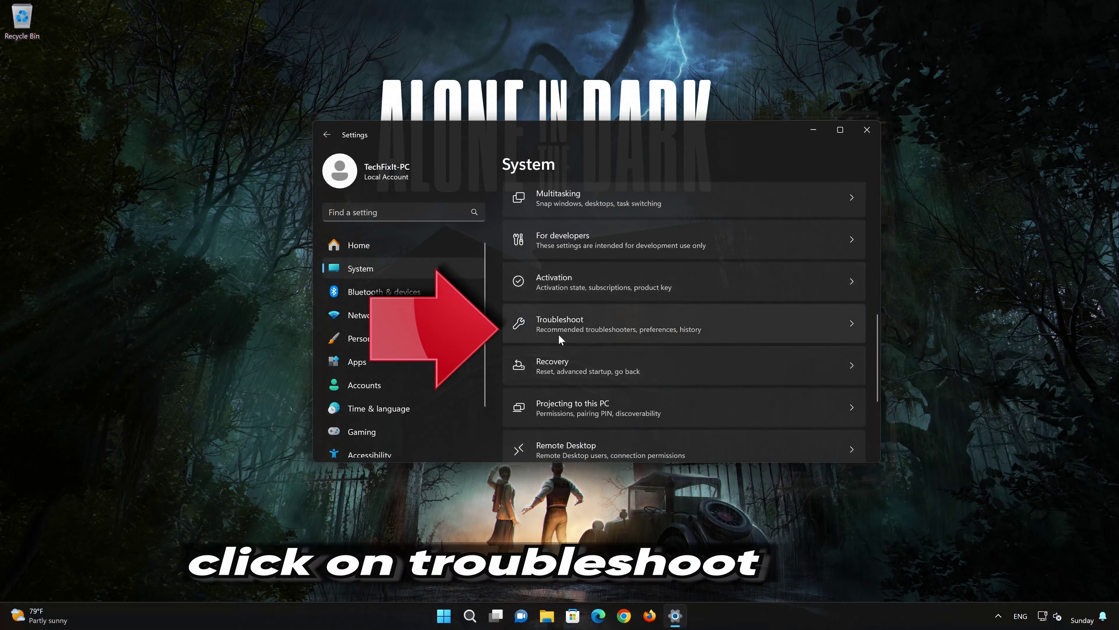
pyautogui.scroll(-1, 651, 319)
pyautogui.click(615, 291)
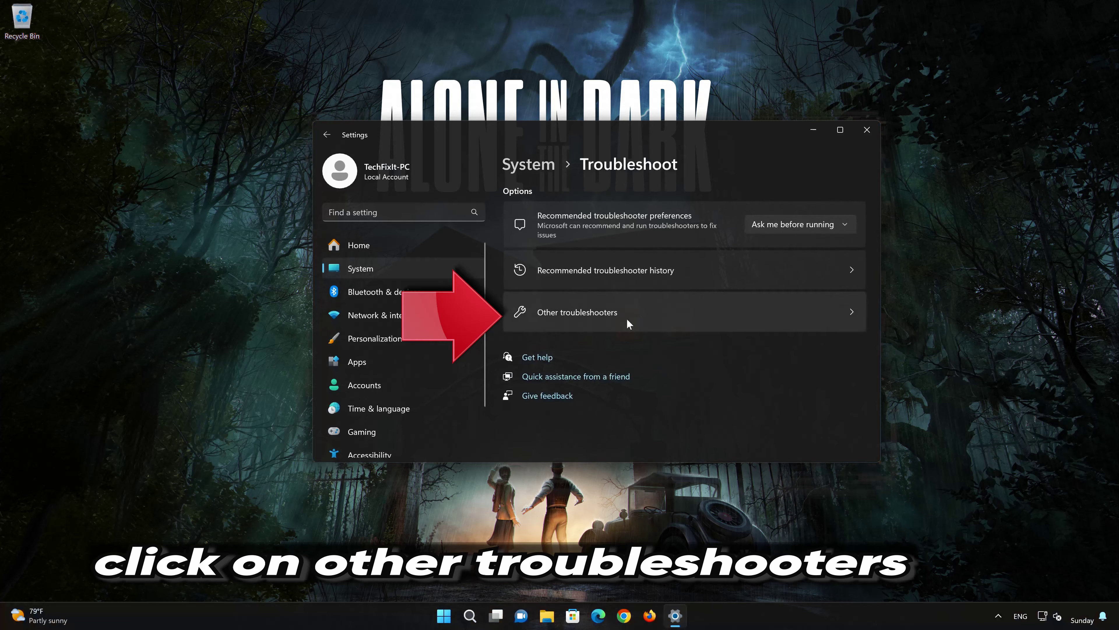
pyautogui.click(601, 317)
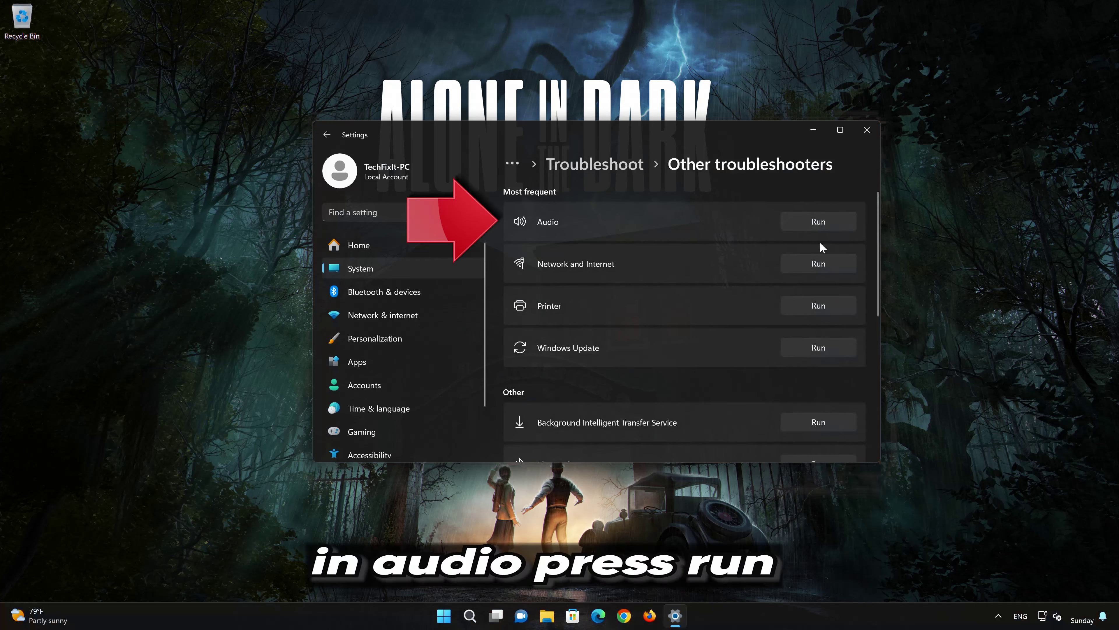
# - Run the Audio troubleshooter and consent to automated diagnostics in Get Help
pyautogui.click(821, 220)
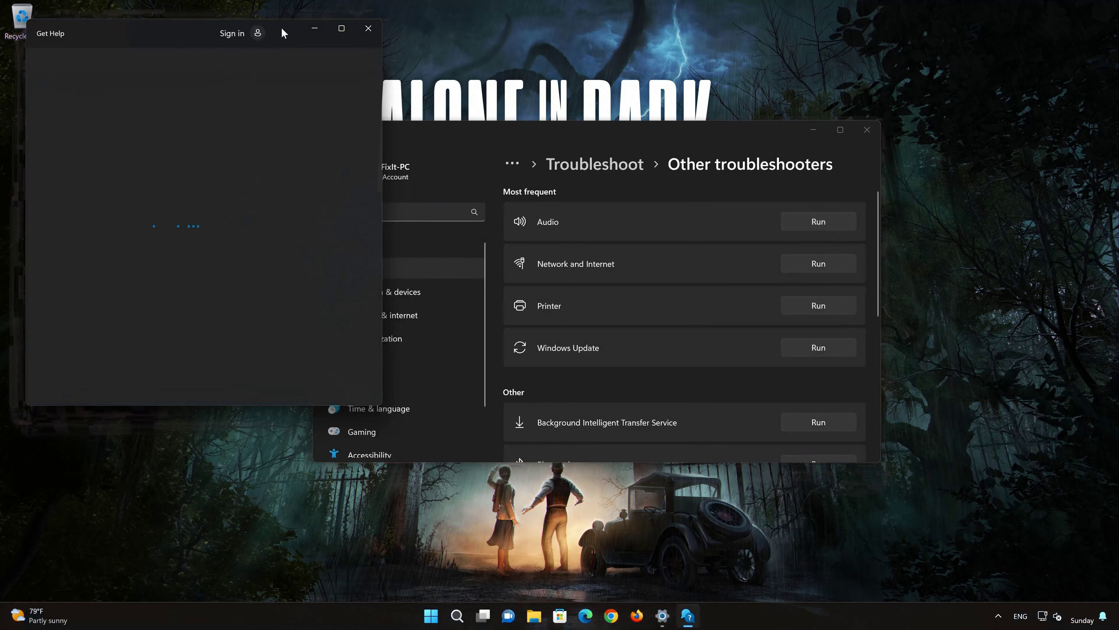
pyautogui.moveTo(282, 29); pyautogui.dragTo(618, 100)
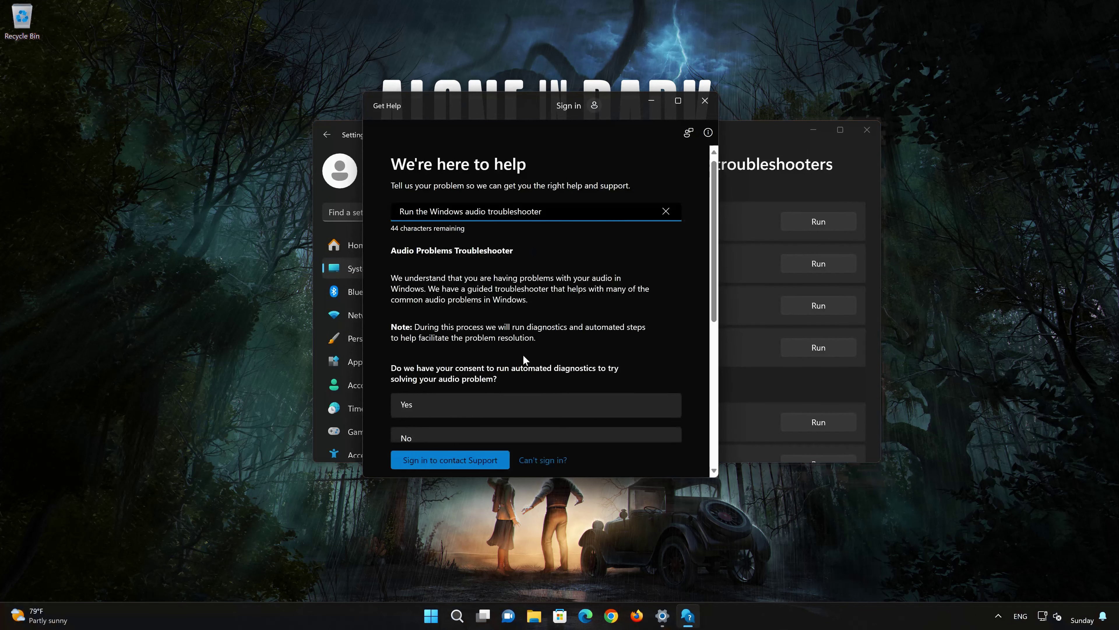
pyautogui.click(466, 409)
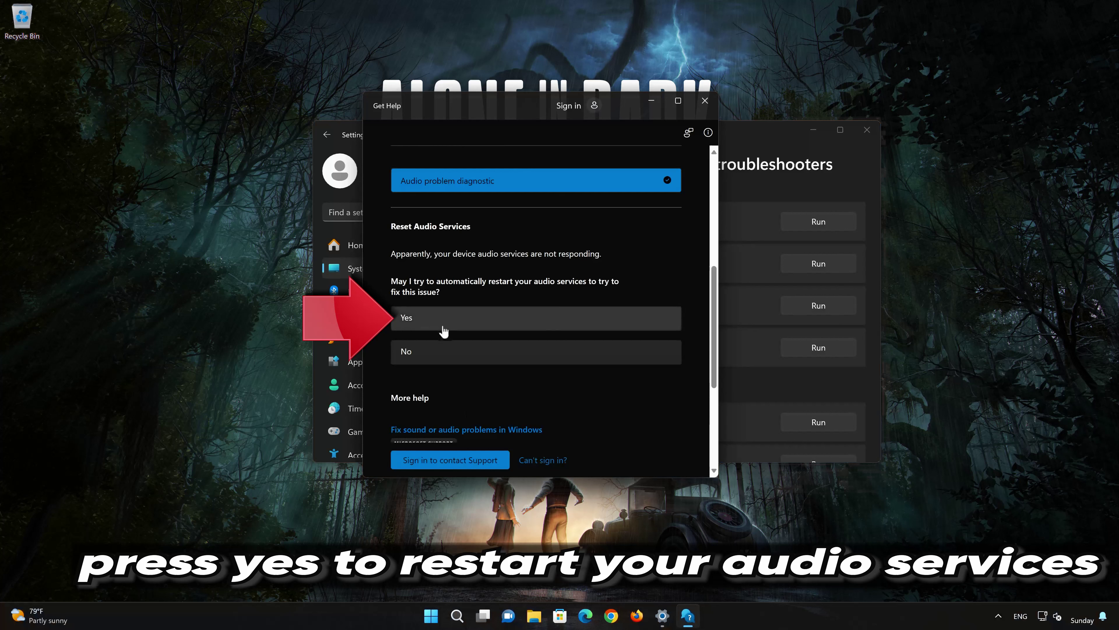
# - Allow the troubleshooter to restart the audio services, answer that the problem is solved, and close Get Help and Settings
pyautogui.click(481, 324)
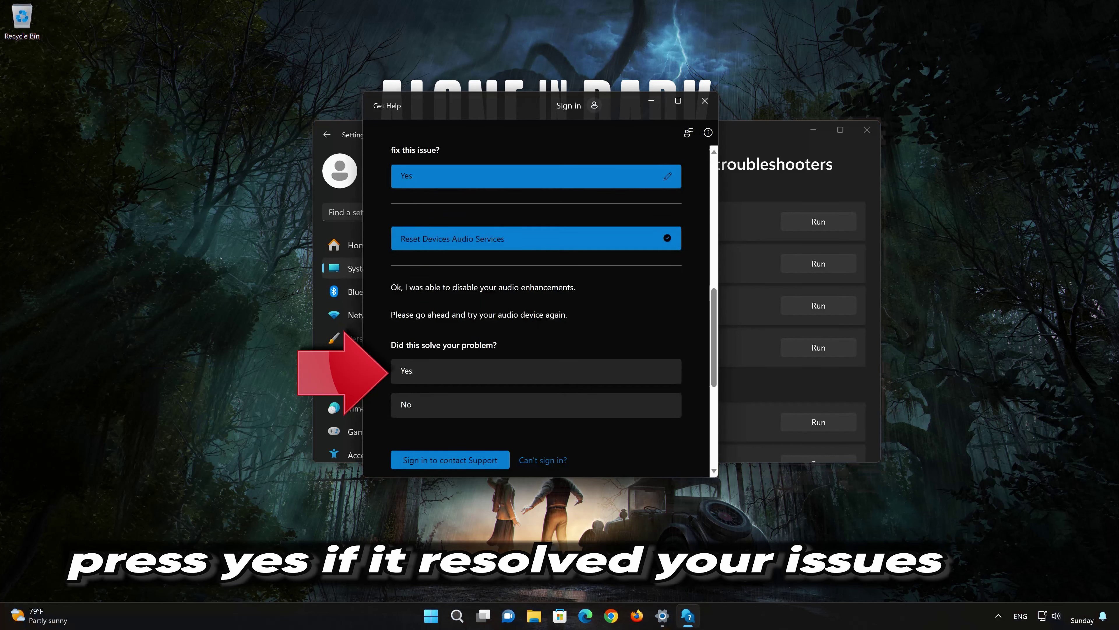
pyautogui.click(485, 373)
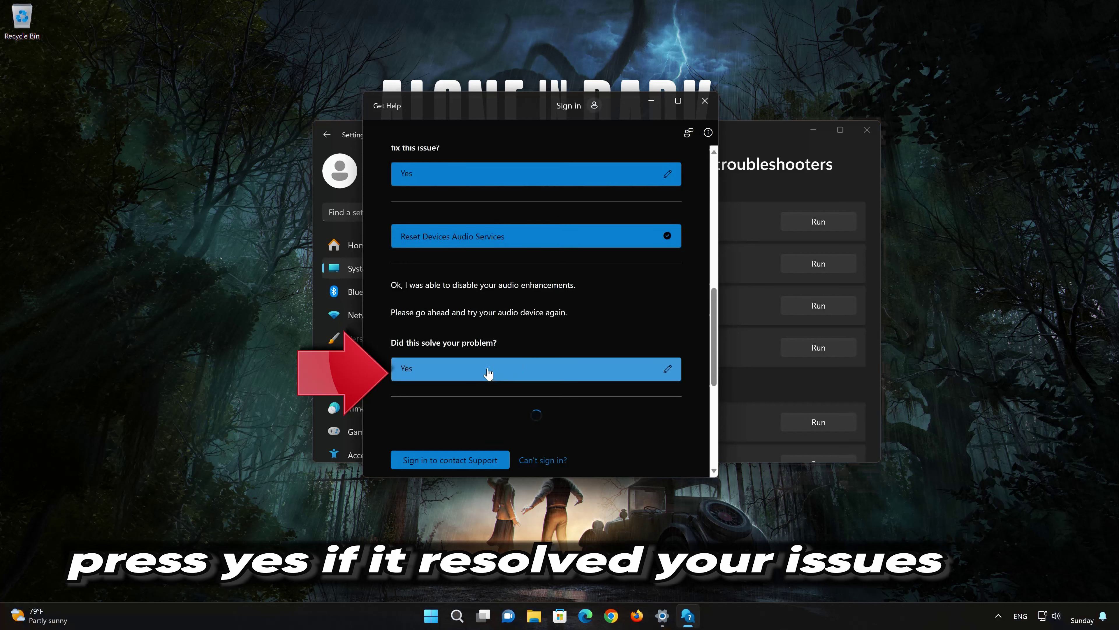
pyautogui.click(706, 102)
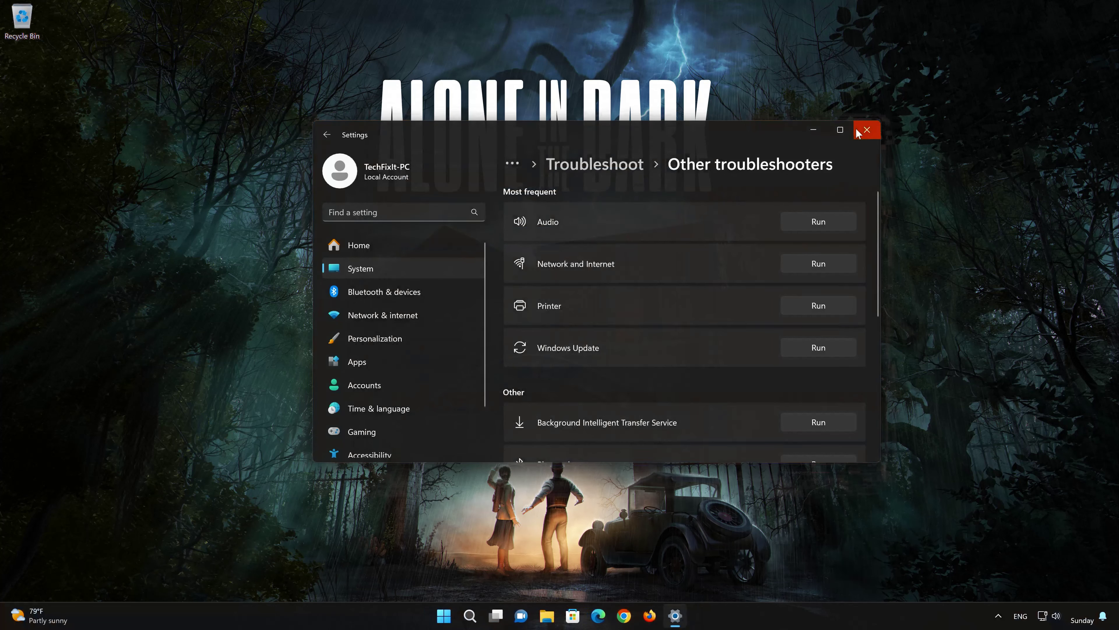
pyautogui.click(867, 130)
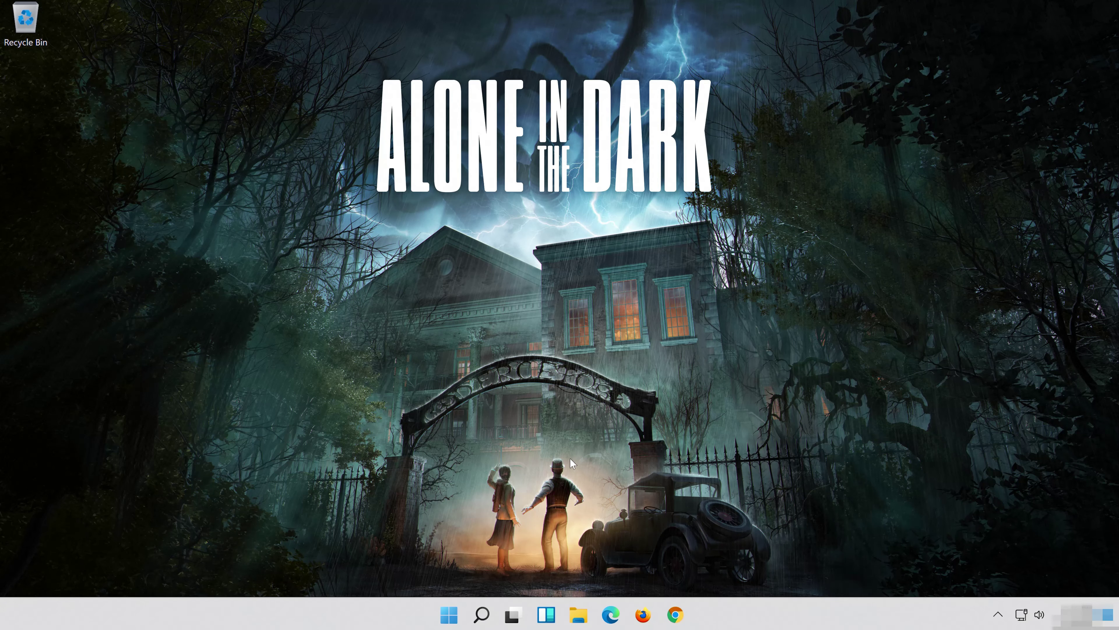
# - Search Windows for "control panel", open it, and bring up the Sound dialog from Hardware and Sound
pyautogui.click(483, 615)
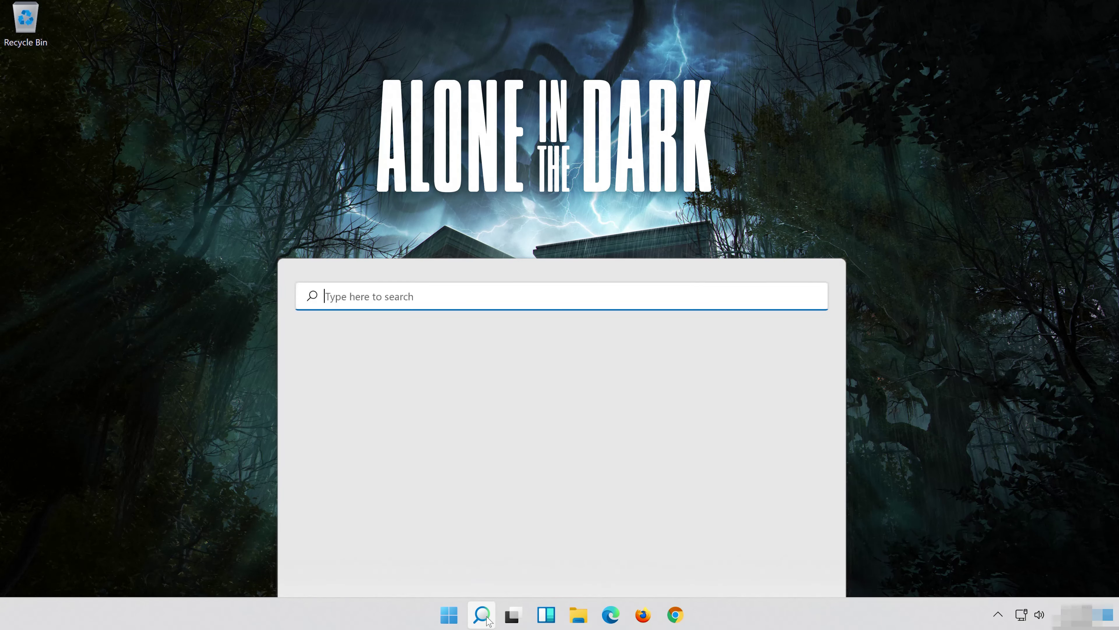
pyautogui.write('contr')
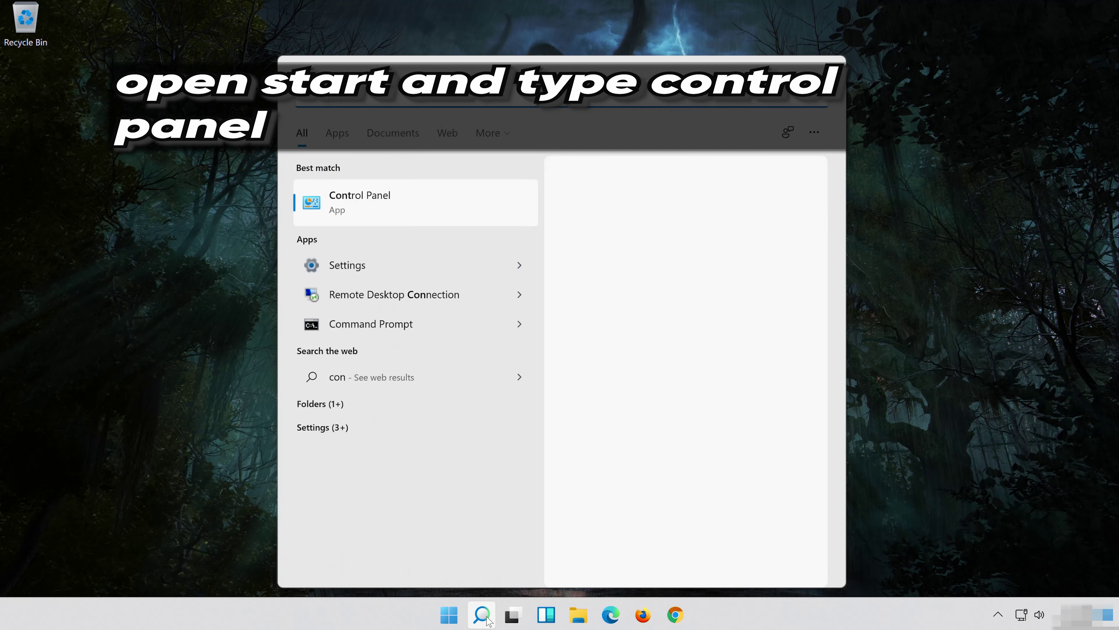
pyautogui.write('ol pan')
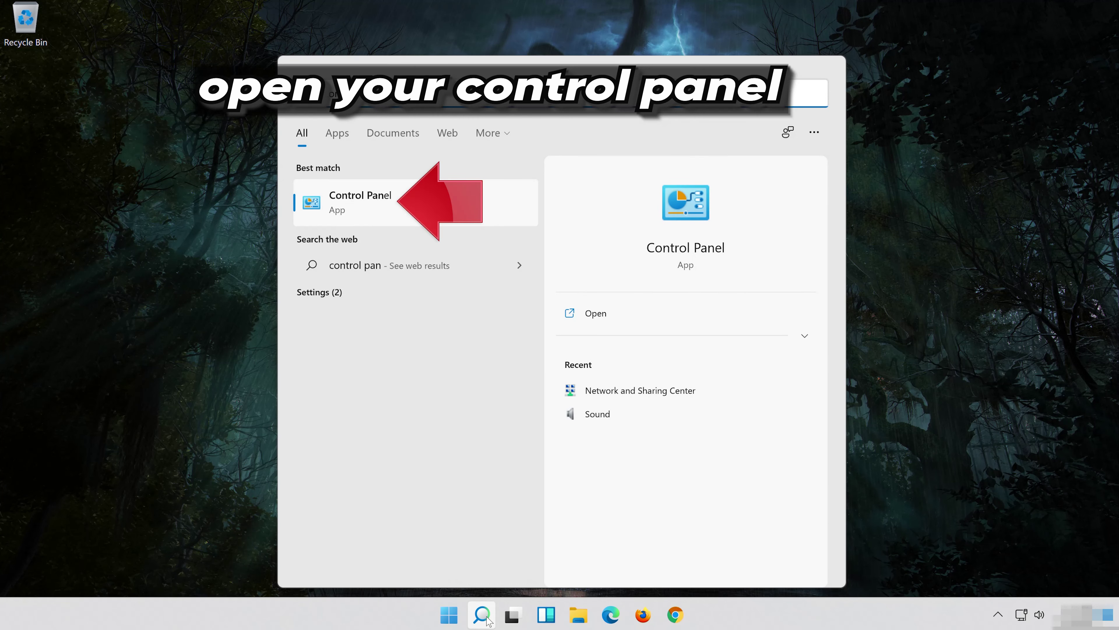
pyautogui.write('el')
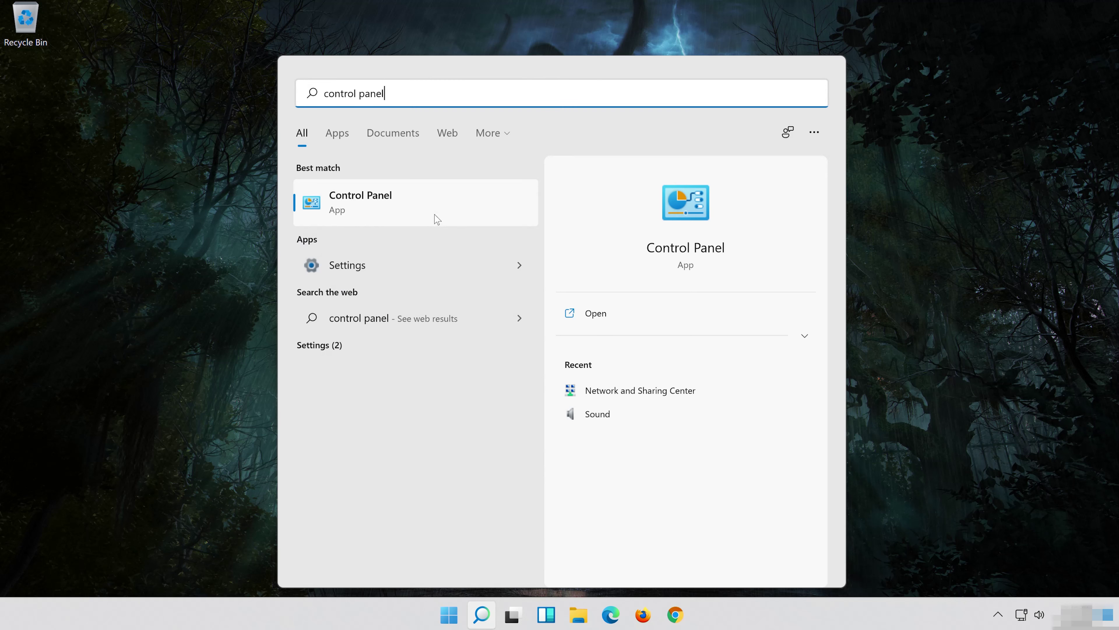
pyautogui.click(467, 207)
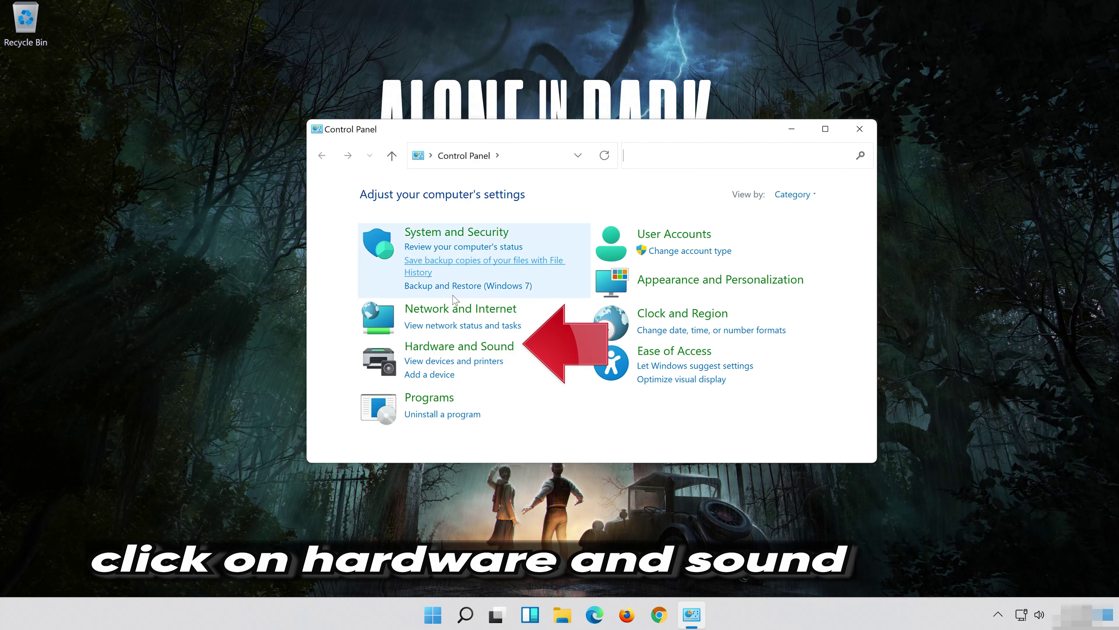
pyautogui.click(492, 351)
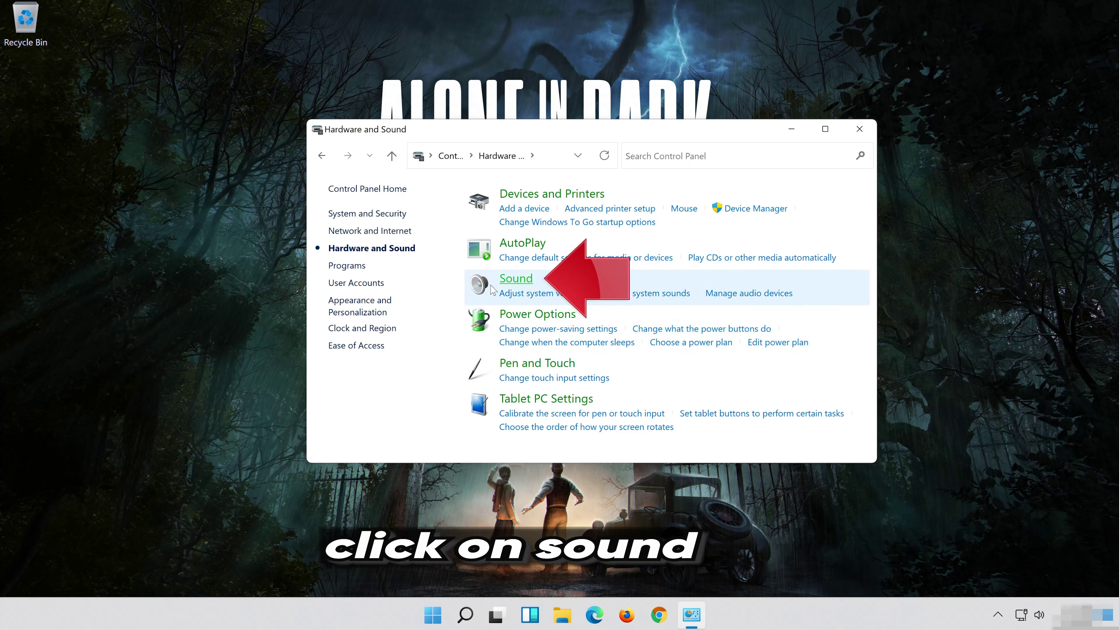
pyautogui.click(507, 284)
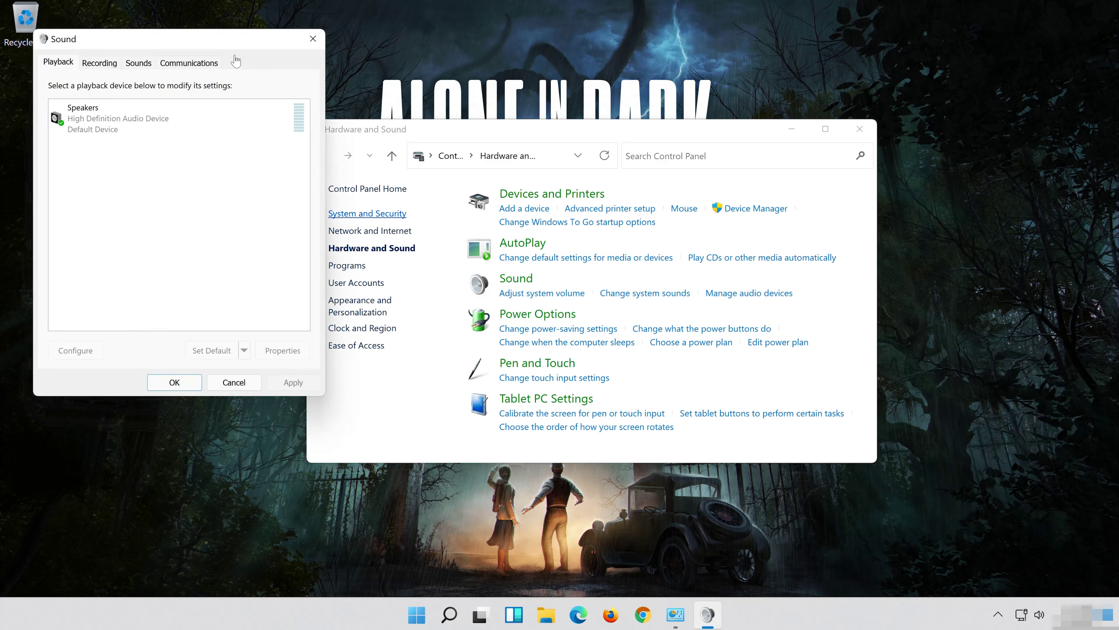
pyautogui.moveTo(193, 44); pyautogui.dragTo(606, 106)
# - Set the Speakers' default format to 16 bit, 48000 Hz (DVD Quality) in their advanced properties, and close the Sound dialog
pyautogui.click(561, 178)
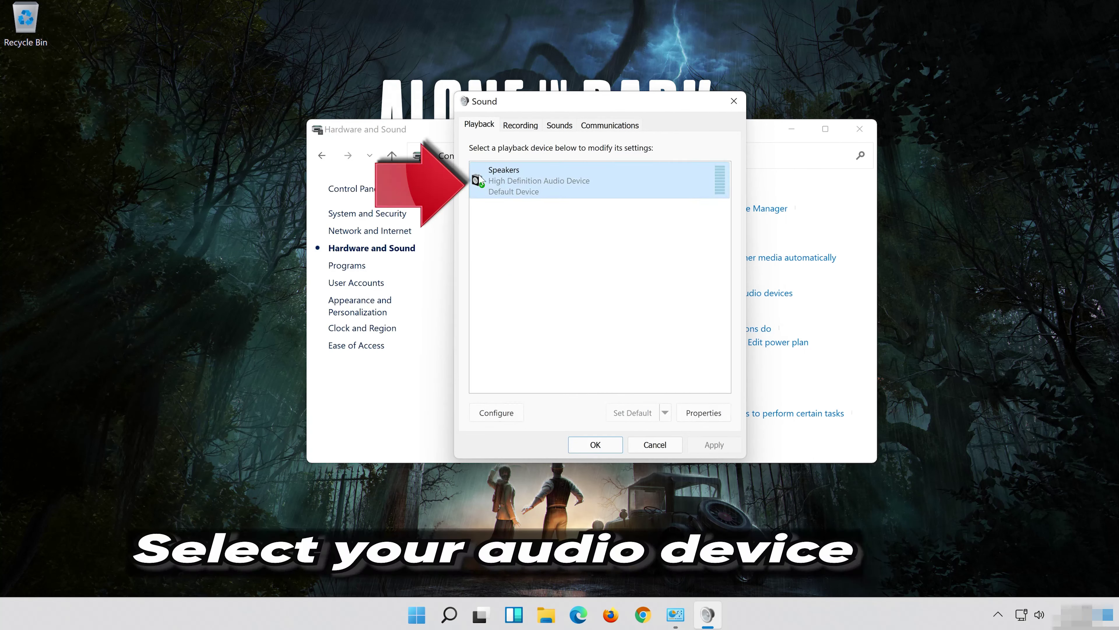
pyautogui.rightClick(596, 194)
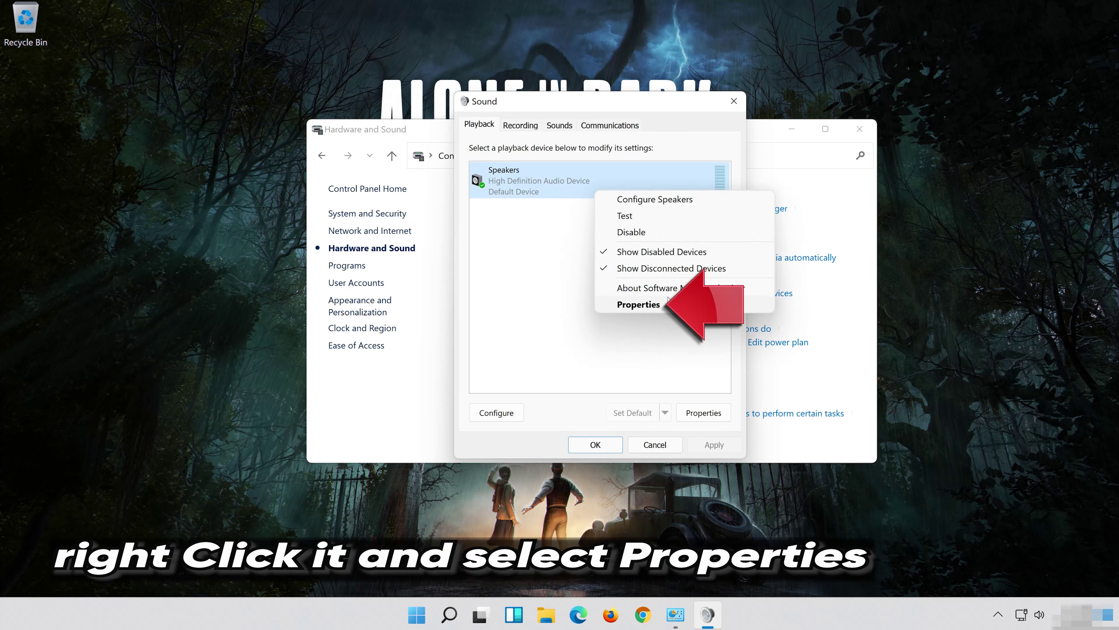
pyautogui.click(661, 305)
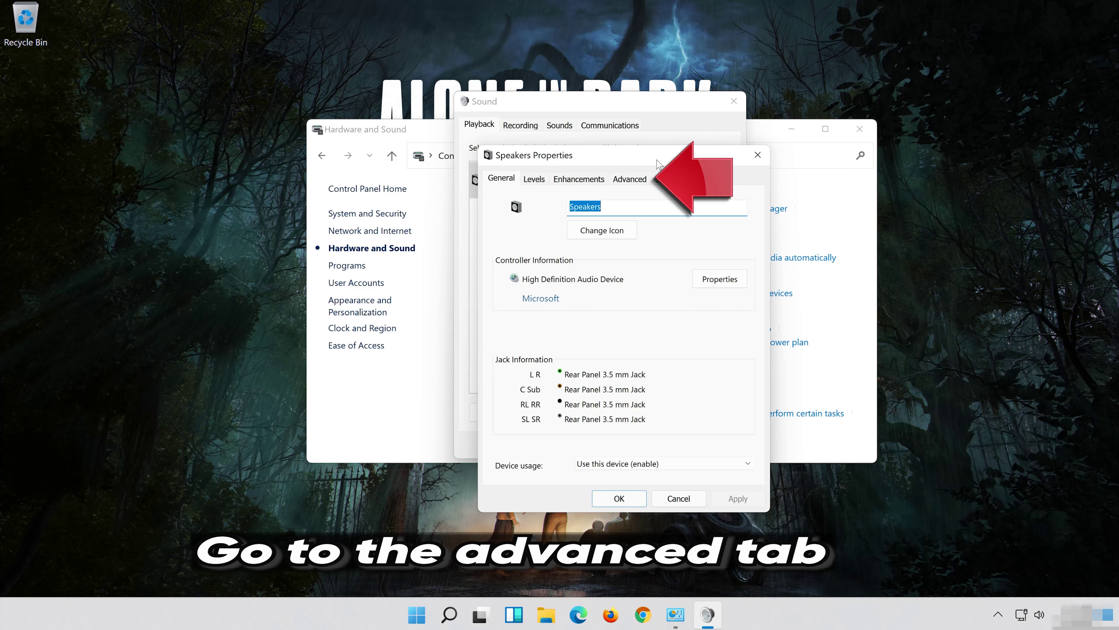
pyautogui.click(637, 179)
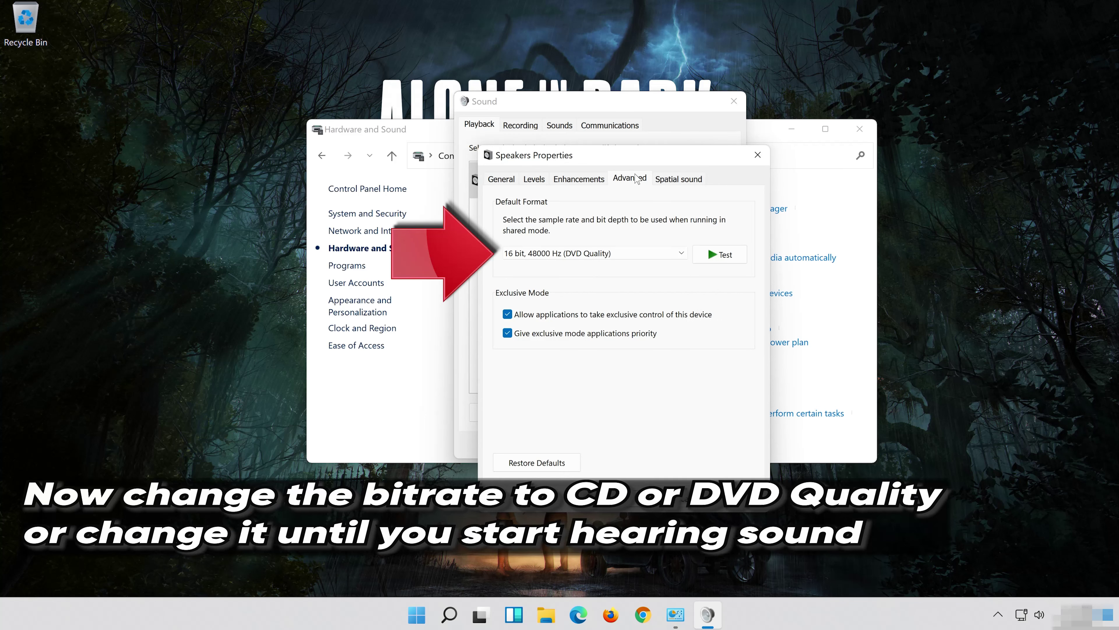
pyautogui.click(570, 254)
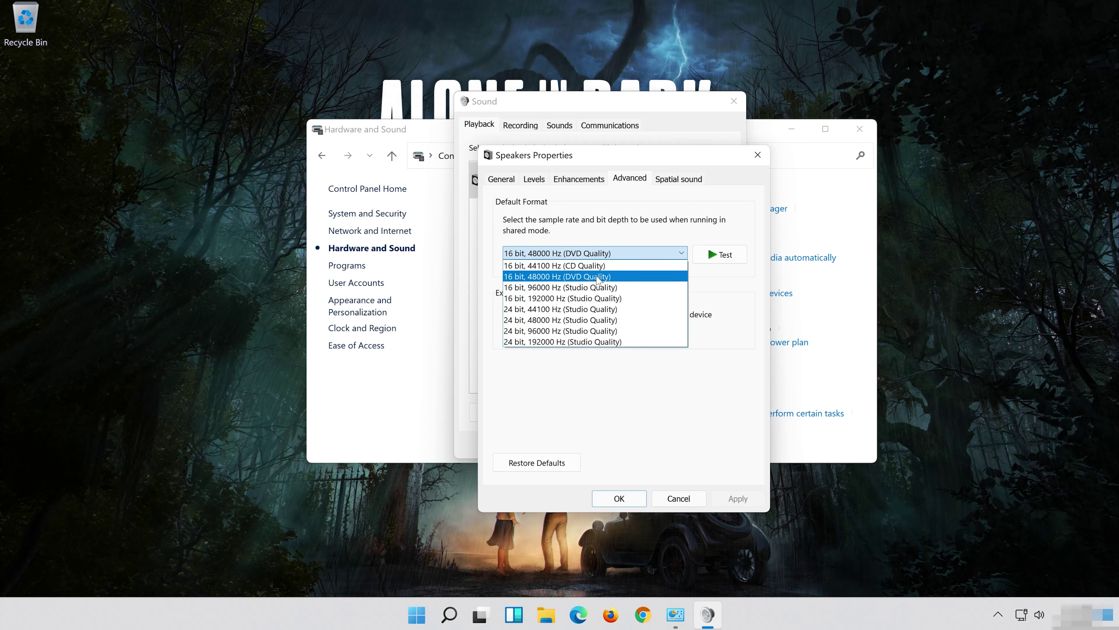
pyautogui.click(602, 278)
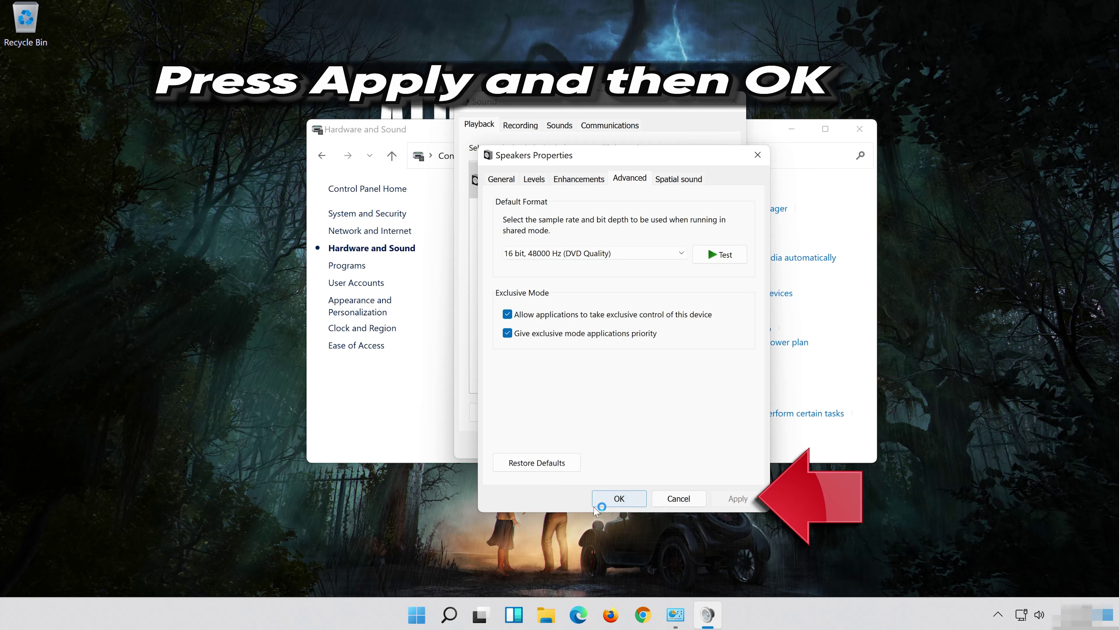
pyautogui.click(614, 506)
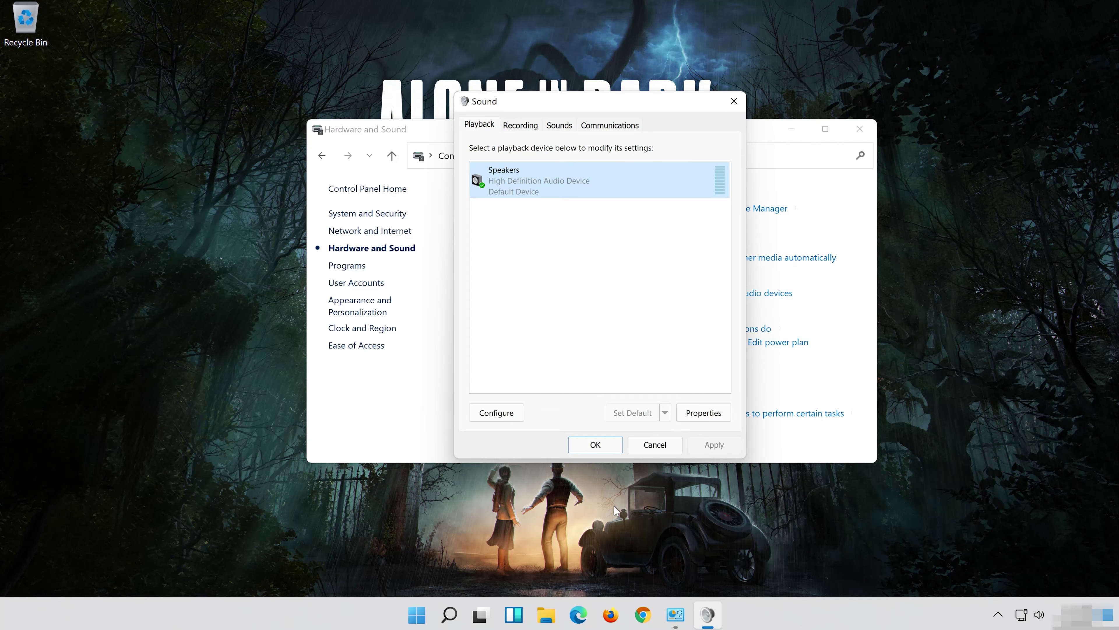
pyautogui.click(579, 446)
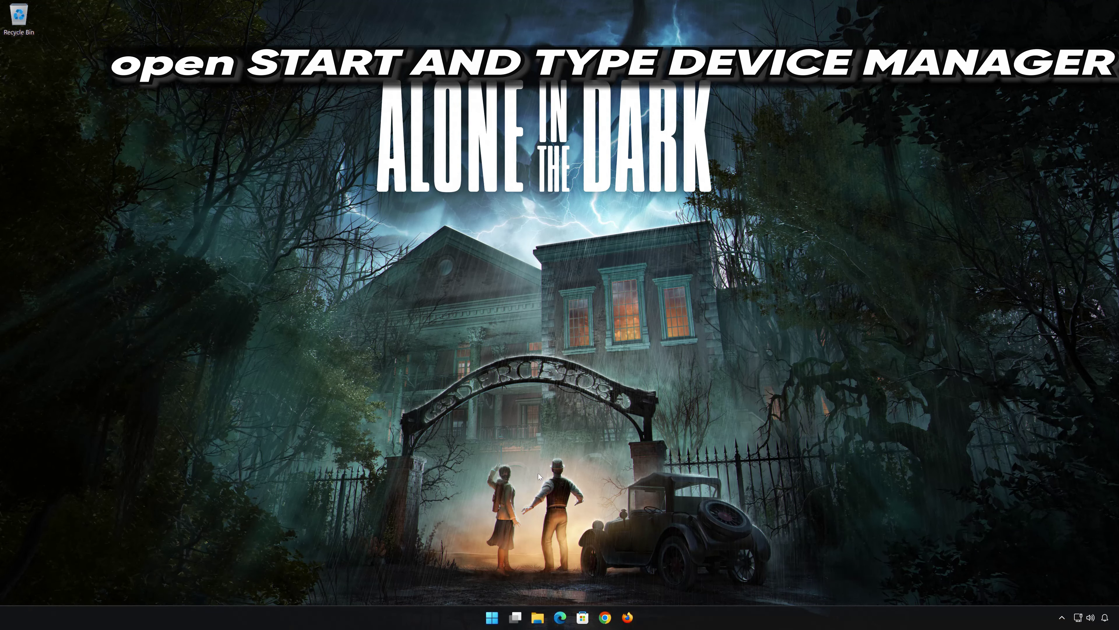
# - Search Windows for "device manager", open Device Manager, and move its window to the middle of the desktop
pyautogui.click(500, 617)
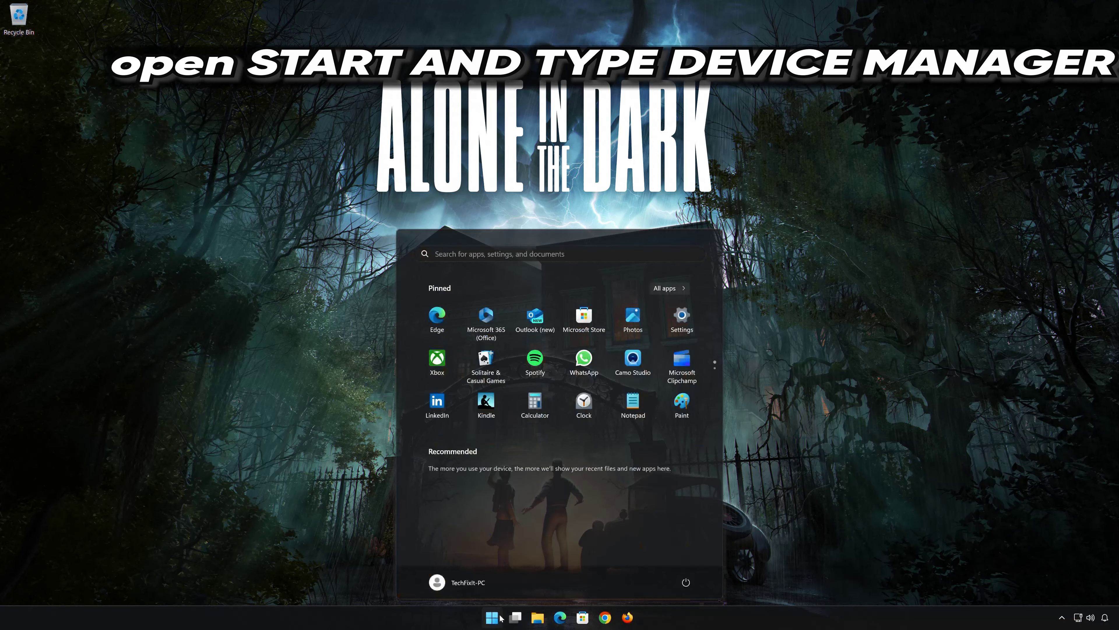
pyautogui.write('devic')
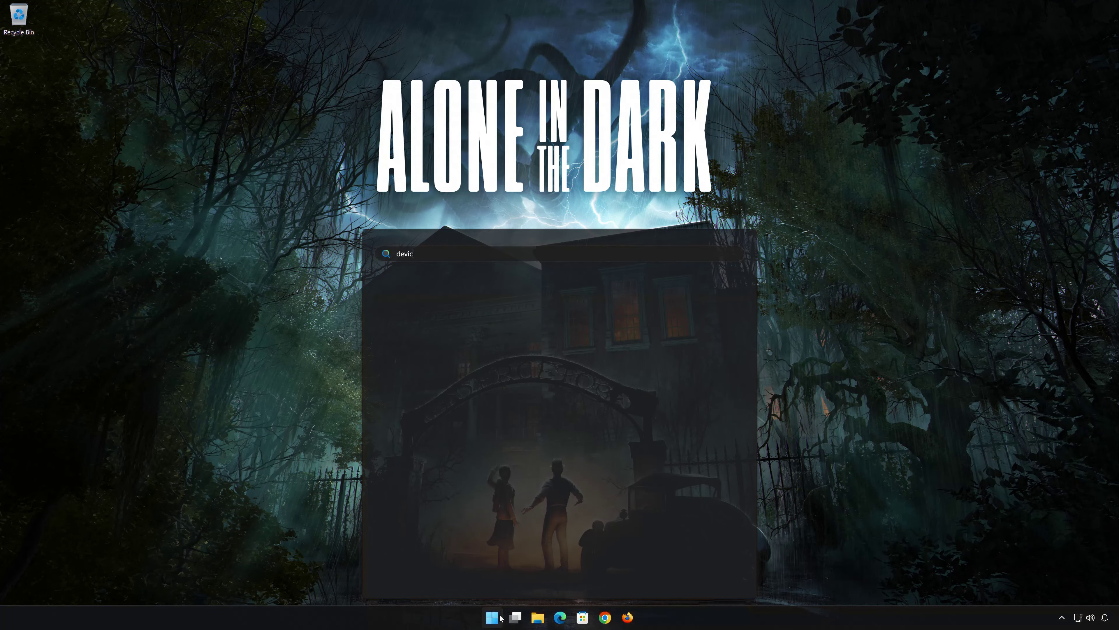
pyautogui.write('e manager')
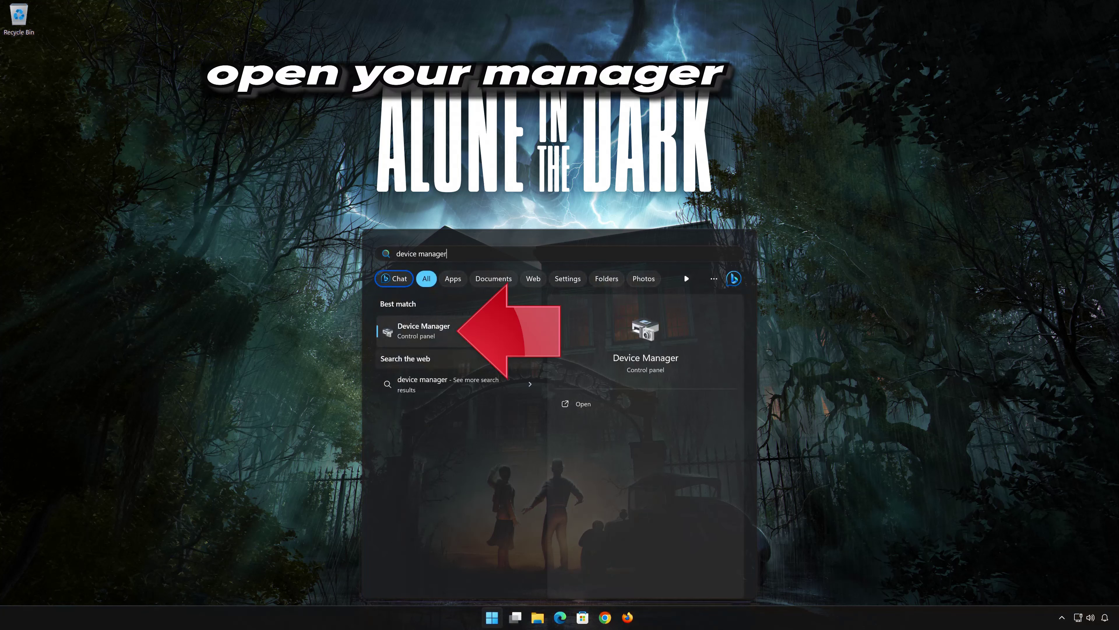
pyautogui.click(433, 338)
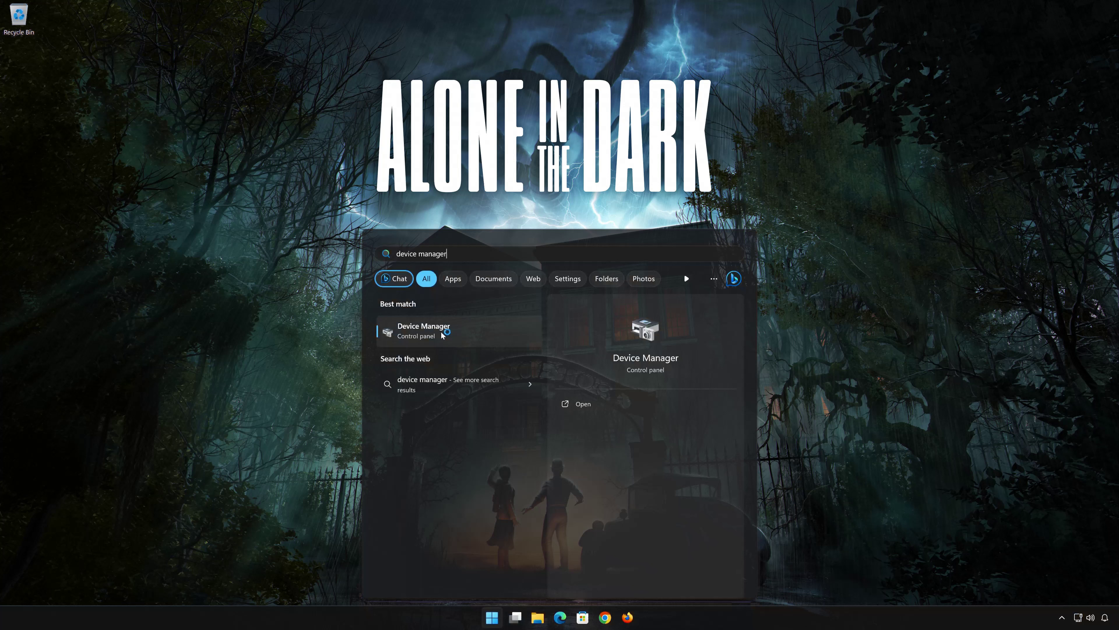
pyautogui.click(442, 335)
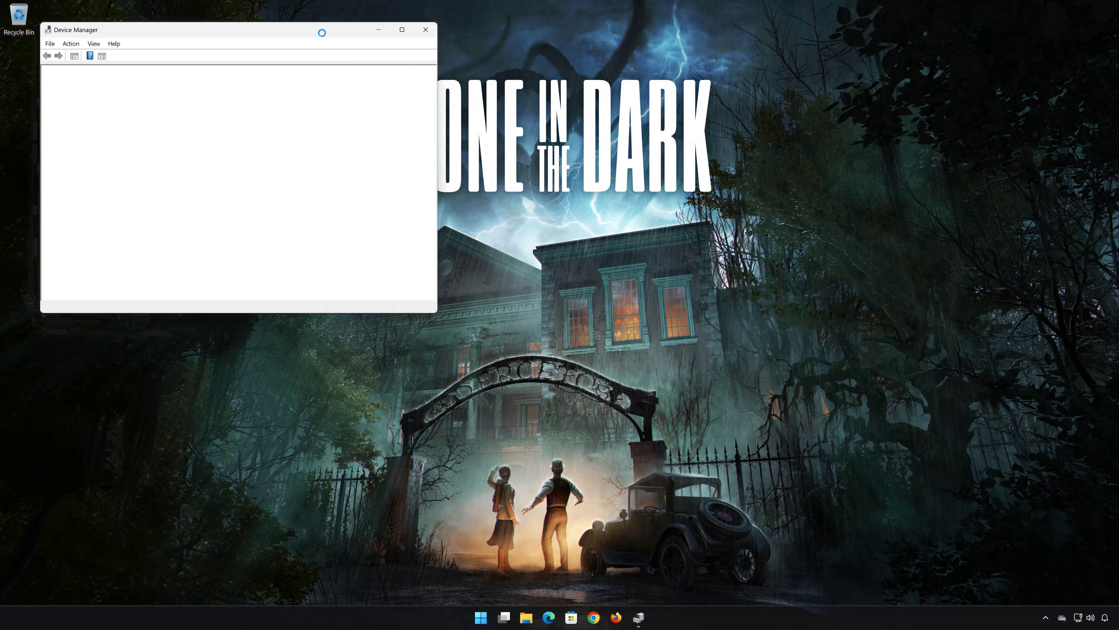
pyautogui.moveTo(324, 31); pyautogui.dragTo(687, 137)
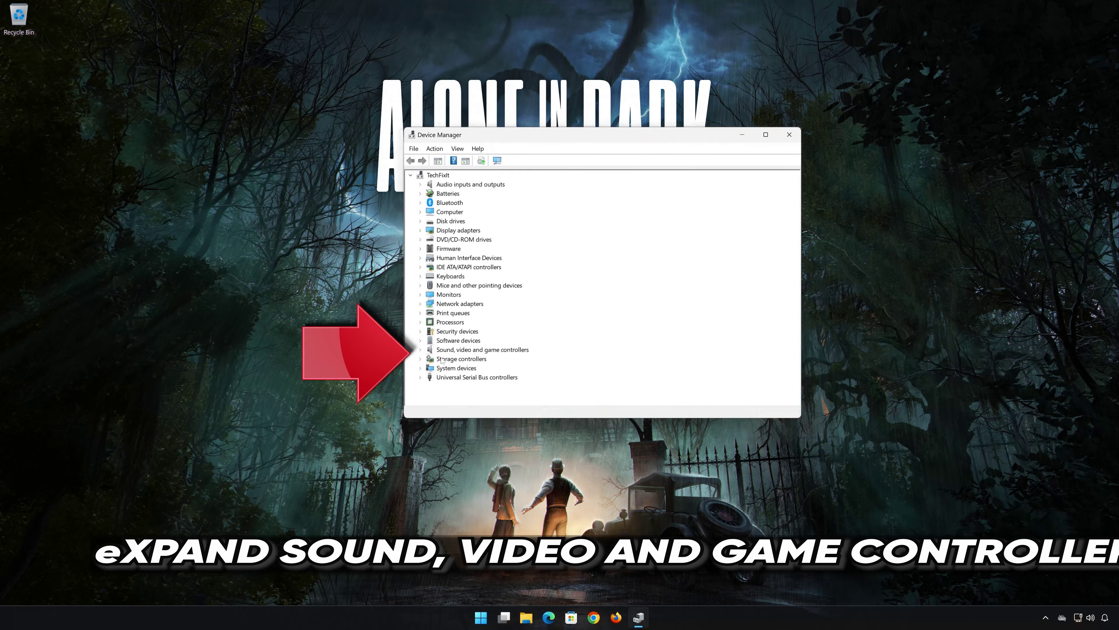
# - Expand Sound, video and game controllers and bring up the driver properties of High Definition Audio Device
pyautogui.click(420, 349)
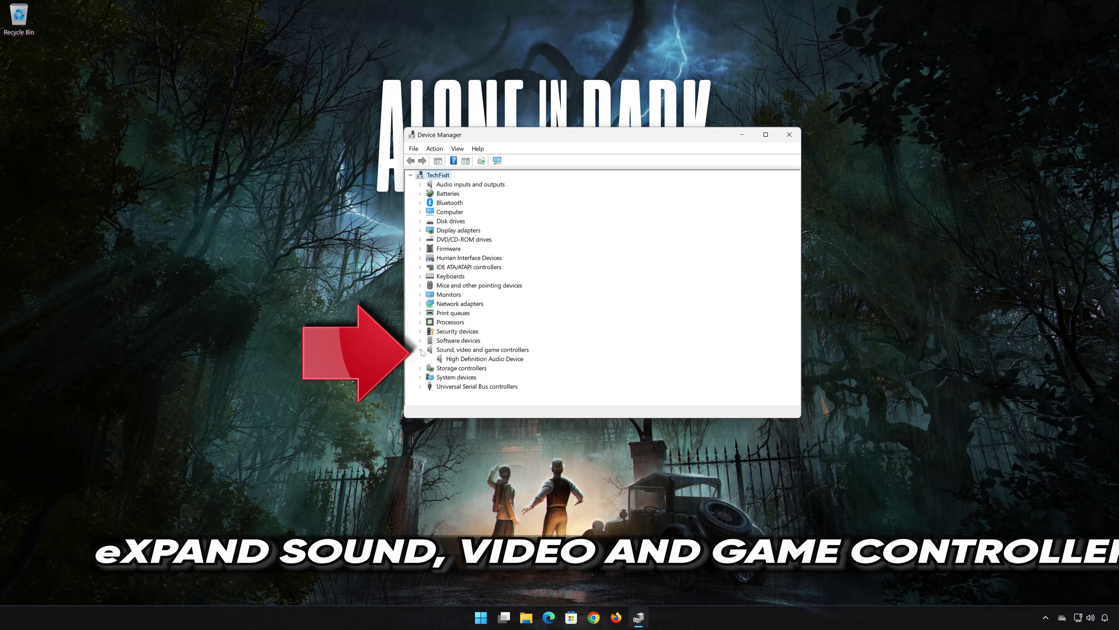
pyautogui.click(457, 360)
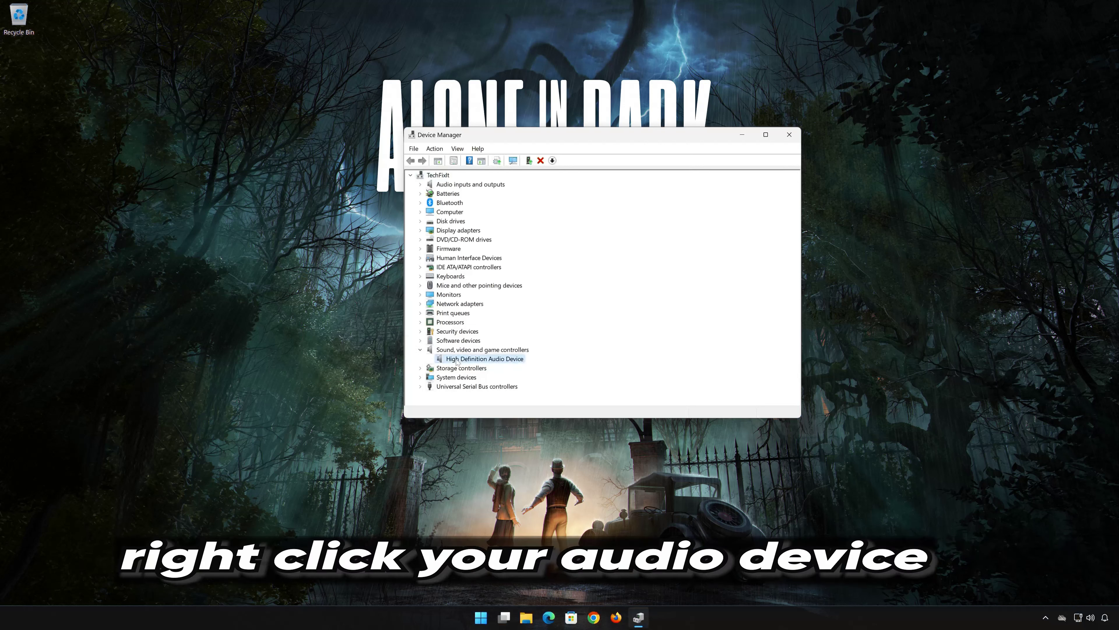
pyautogui.rightClick(486, 359)
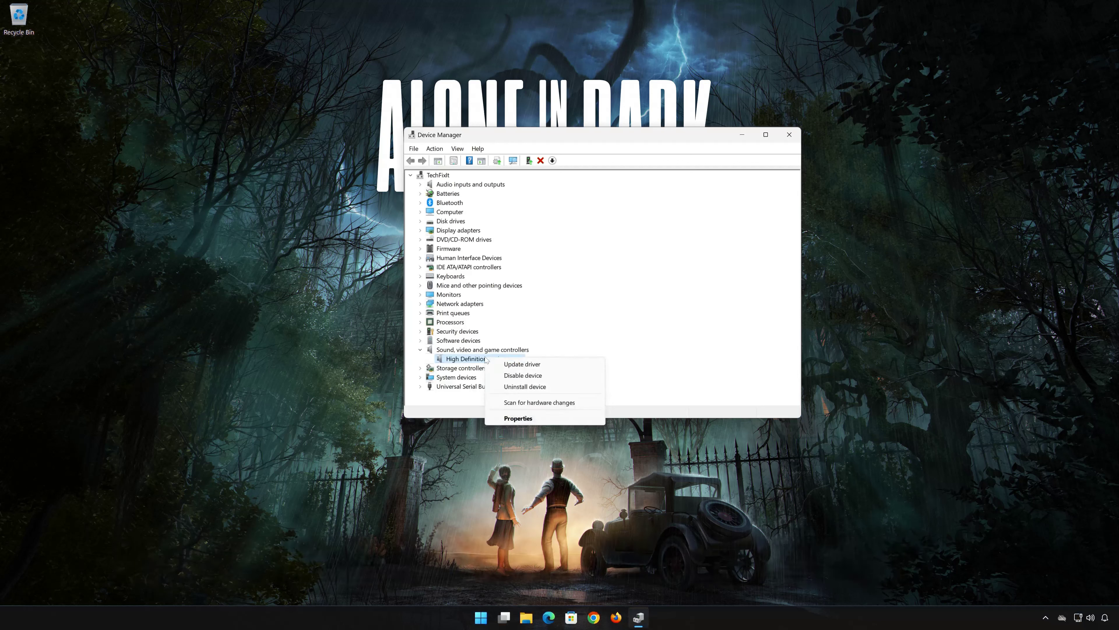
pyautogui.click(545, 419)
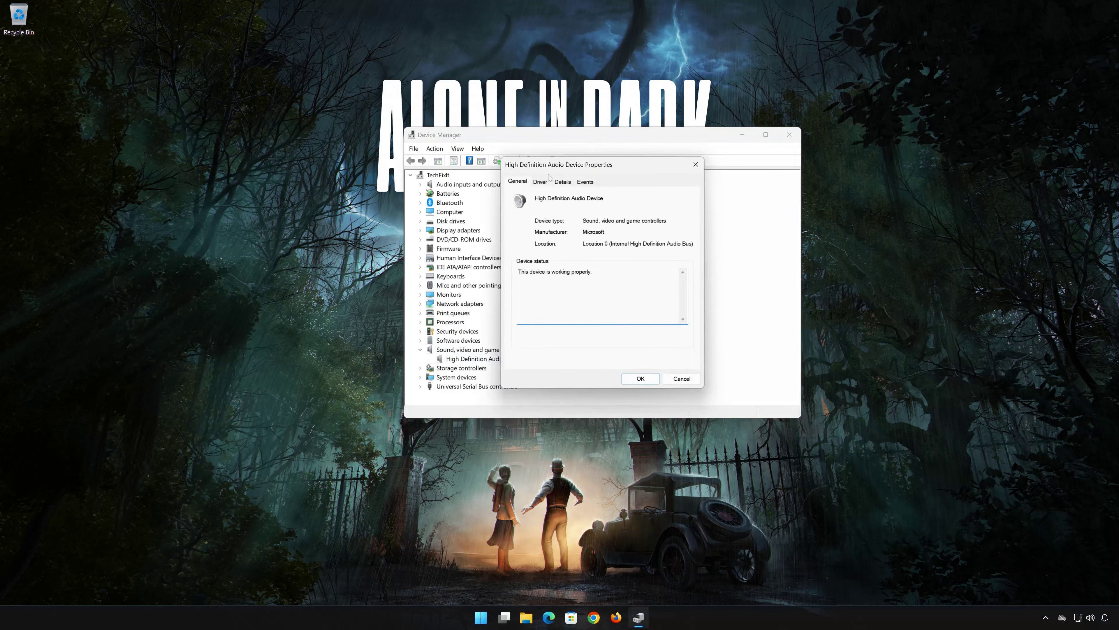
pyautogui.click(539, 181)
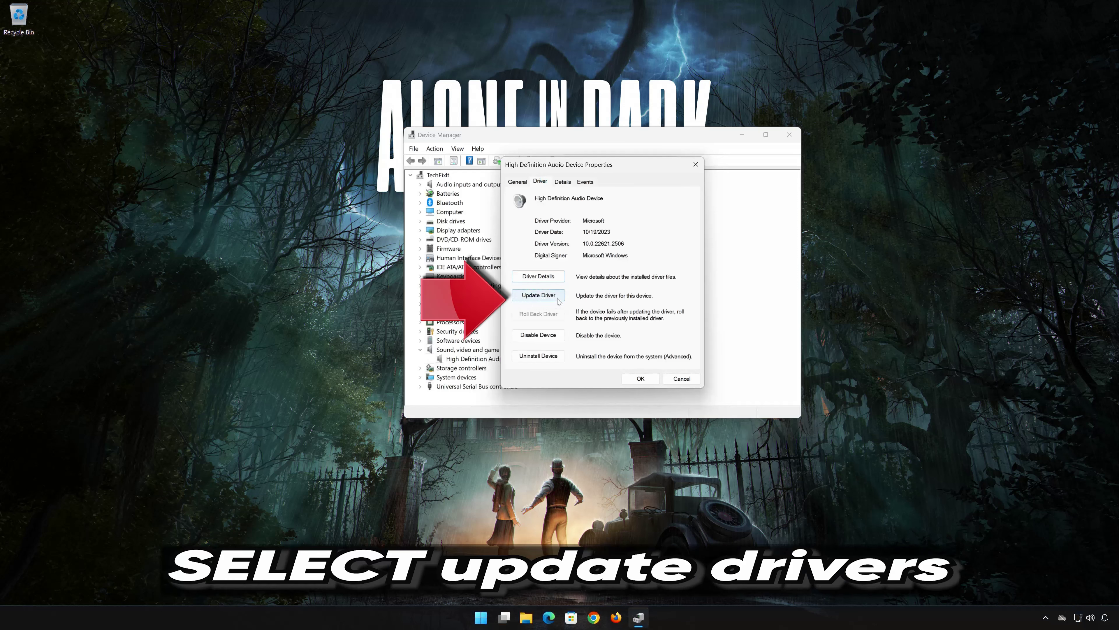
# - Update the driver manually by installing High Definition Audio Device from the list of available drivers, accept the warning, and close the wizard and properties
pyautogui.click(541, 299)
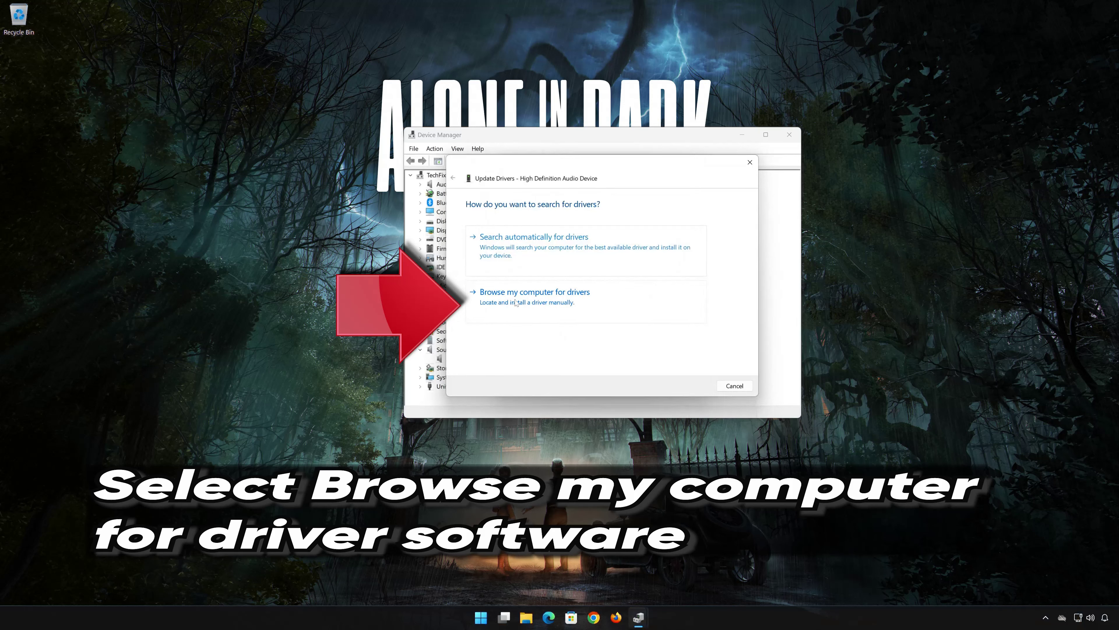
pyautogui.click(532, 303)
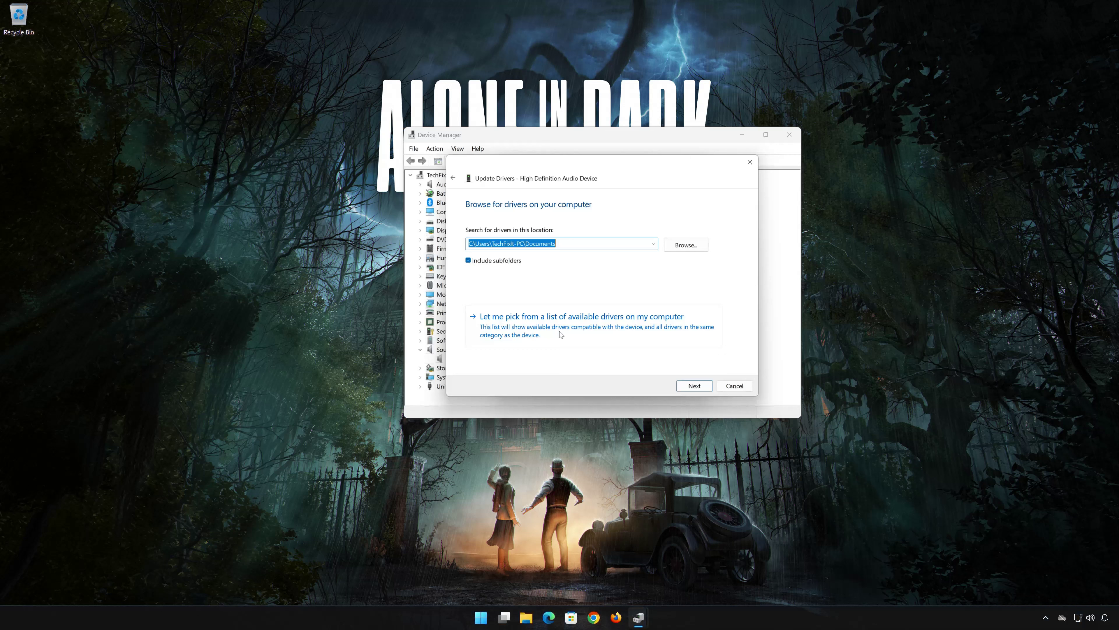
pyautogui.click(562, 334)
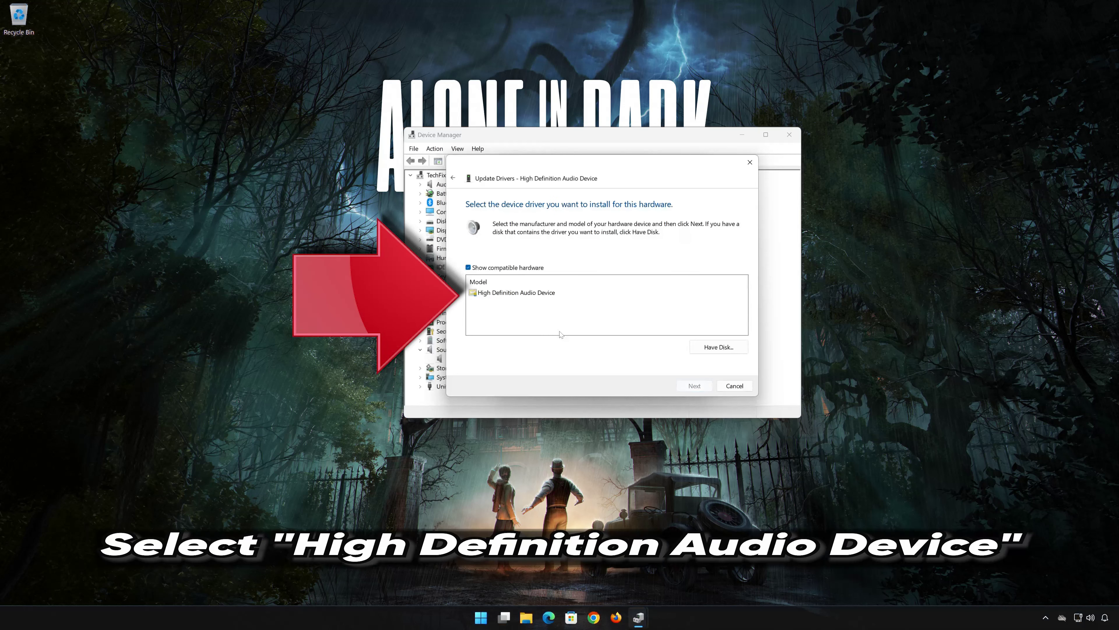
pyautogui.click(540, 294)
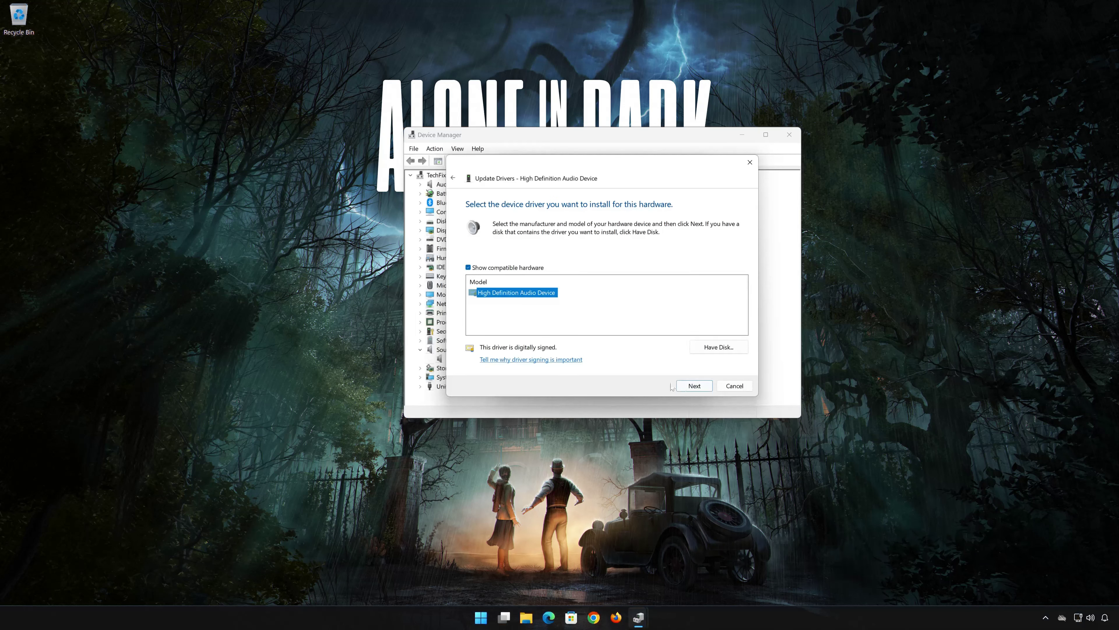
pyautogui.click(694, 386)
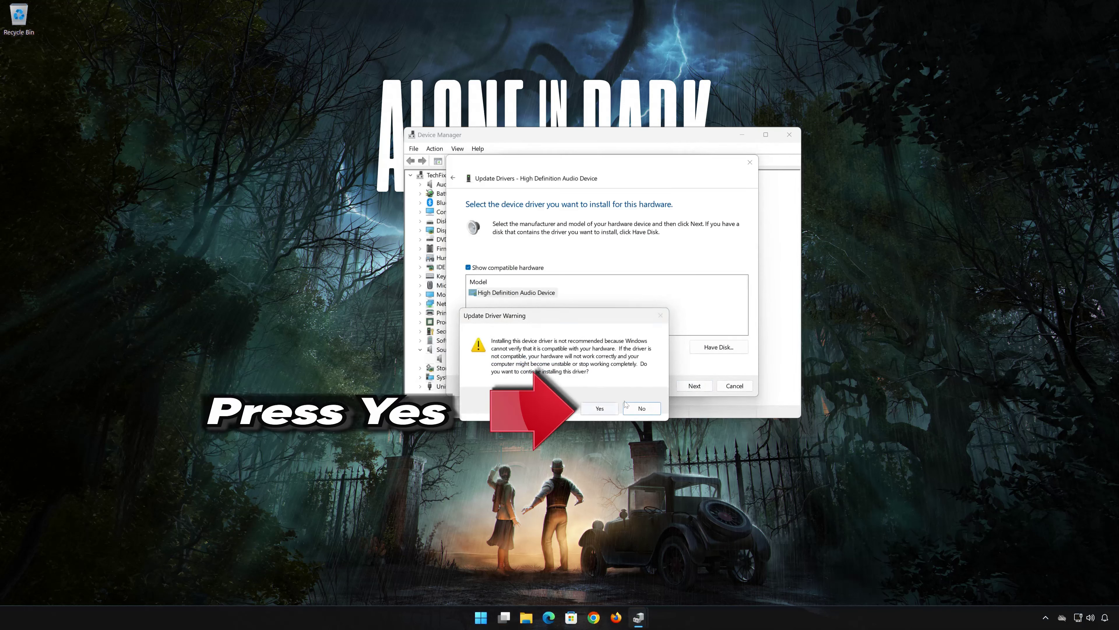
pyautogui.click(607, 409)
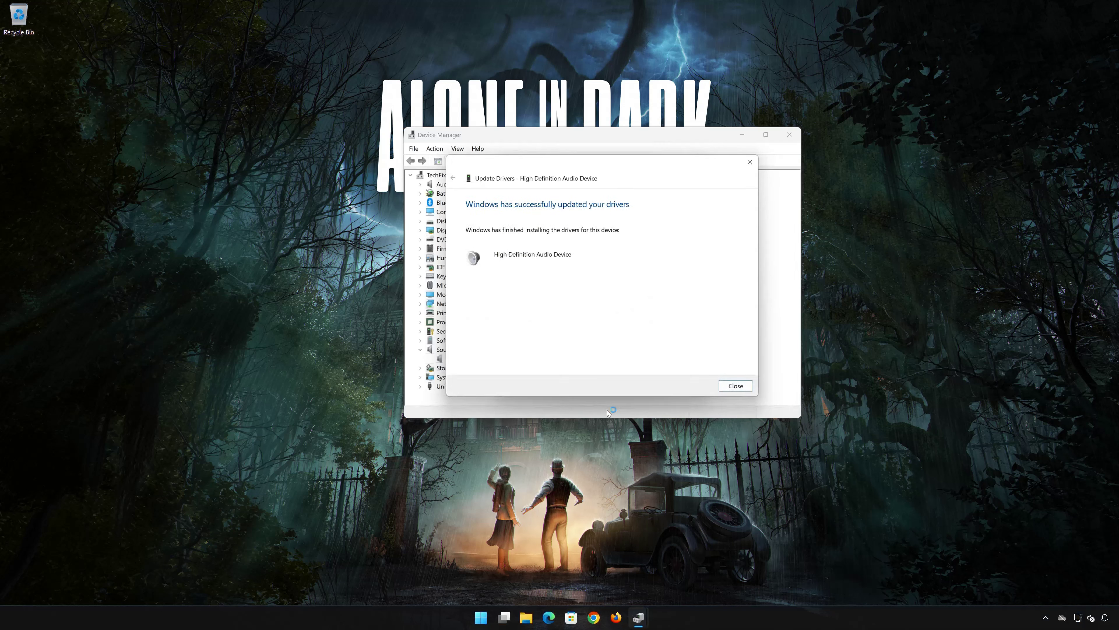
pyautogui.click(735, 386)
pyautogui.click(644, 377)
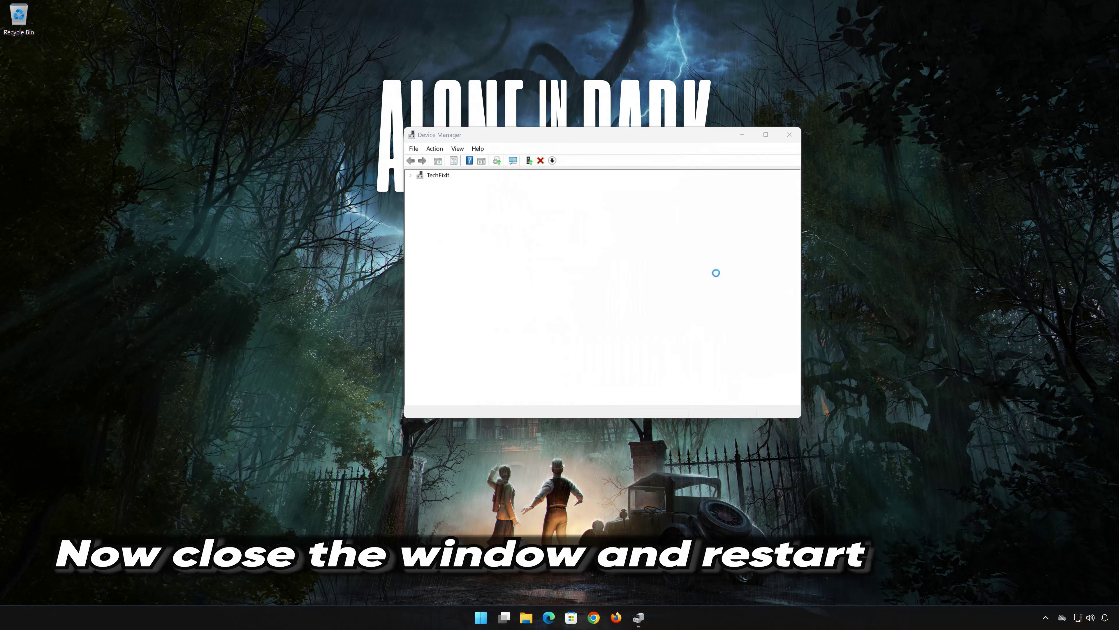
# - Close Device Manager and restart the computer
pyautogui.click(789, 135)
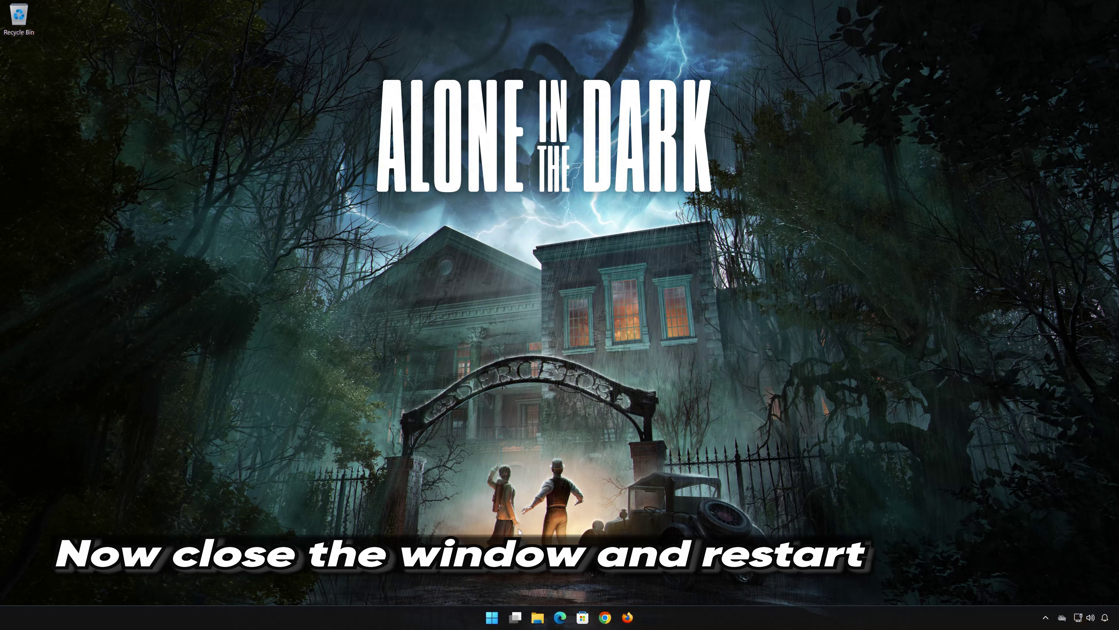
pyautogui.click(497, 617)
pyautogui.click(685, 583)
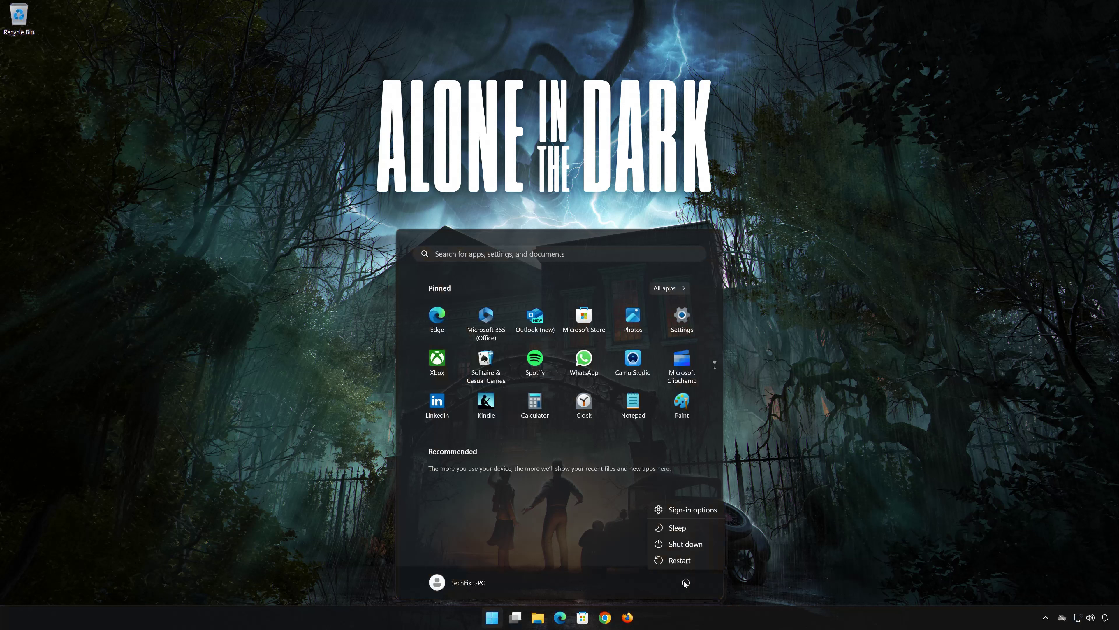
pyautogui.click(682, 561)
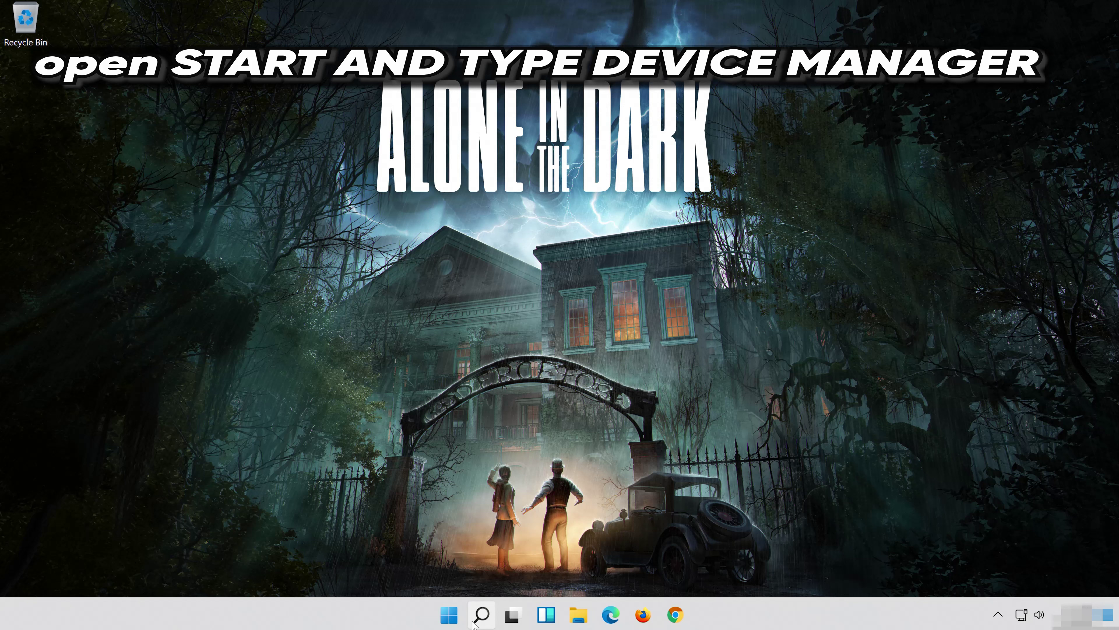
# - Search Windows for "device manager" again after the restart and open Device Manager
pyautogui.click(482, 615)
pyautogui.write('d')
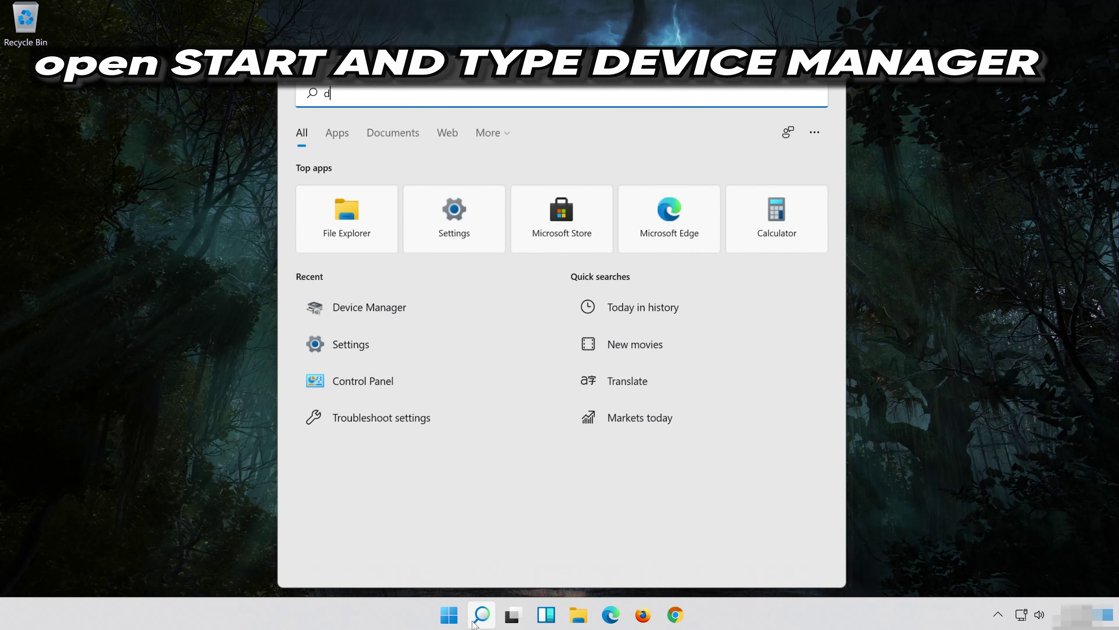
pyautogui.write('evice manag')
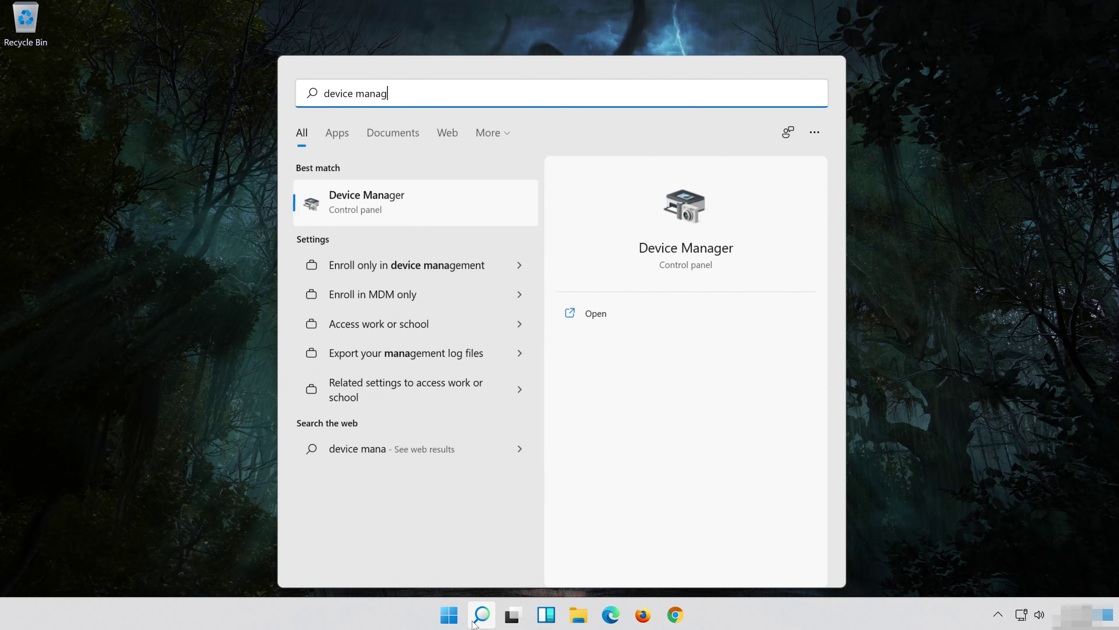
pyautogui.write('er')
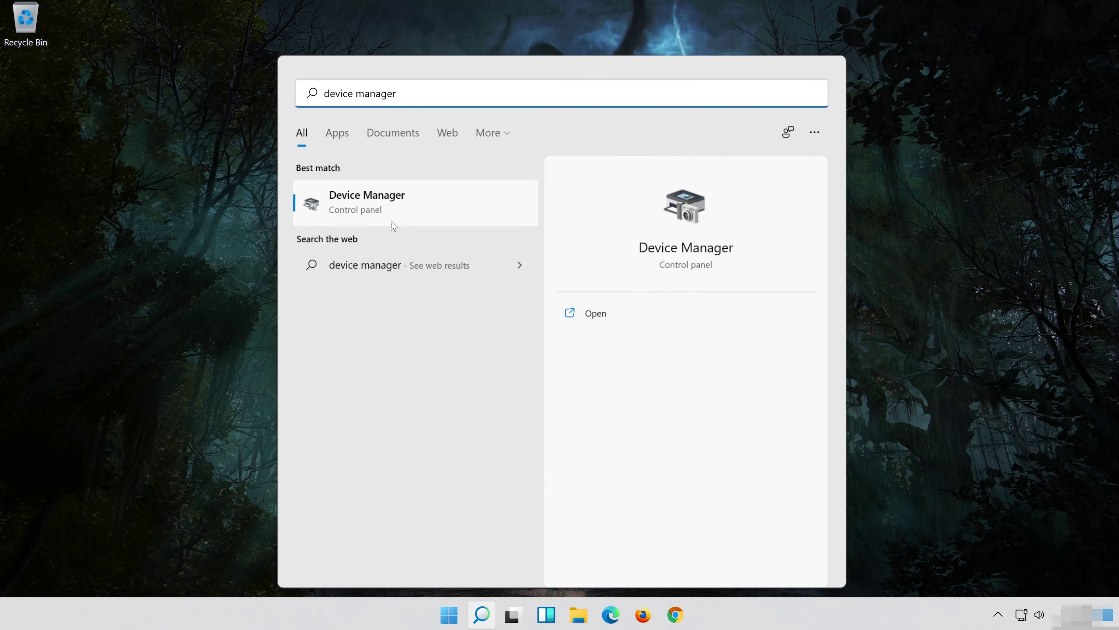
pyautogui.click(388, 212)
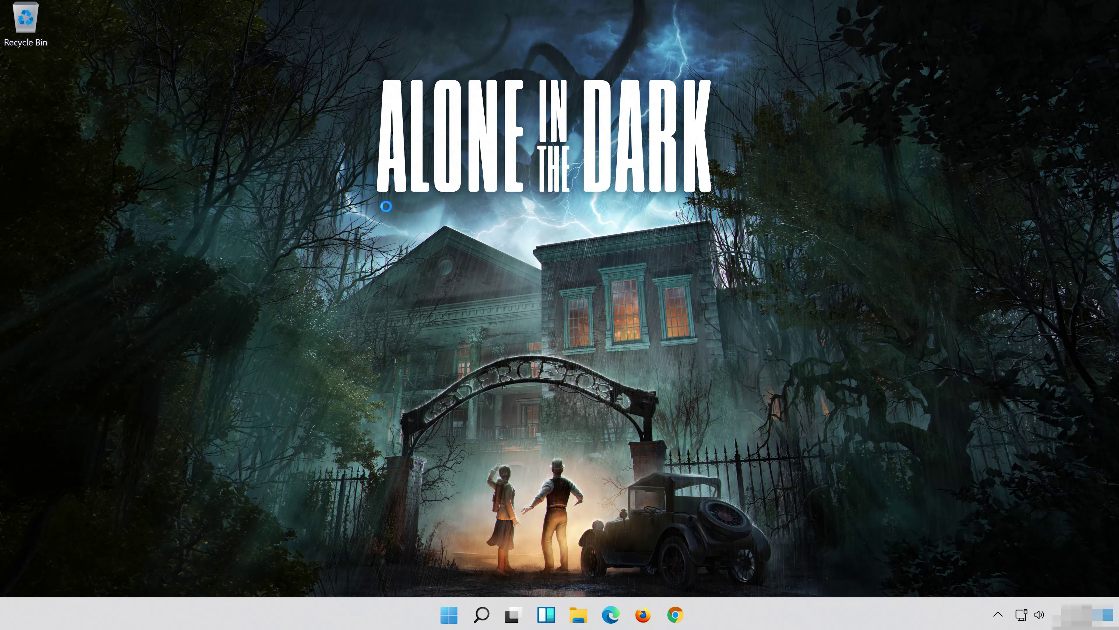
pyautogui.moveTo(206, 132); pyautogui.dragTo(449, 138)
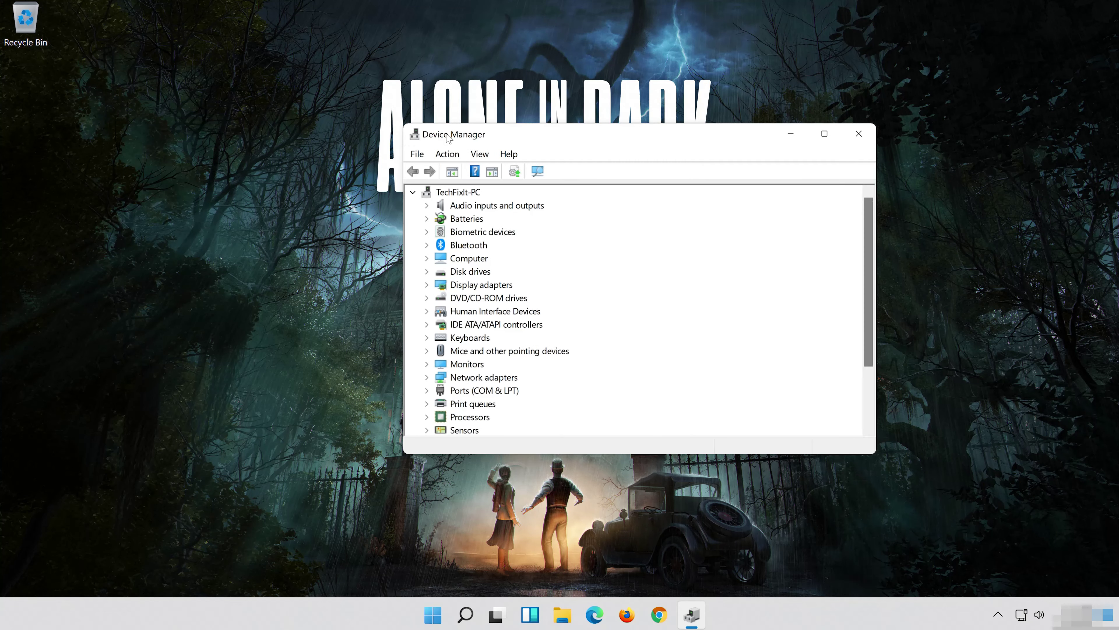
pyautogui.scroll(-2, 580, 312)
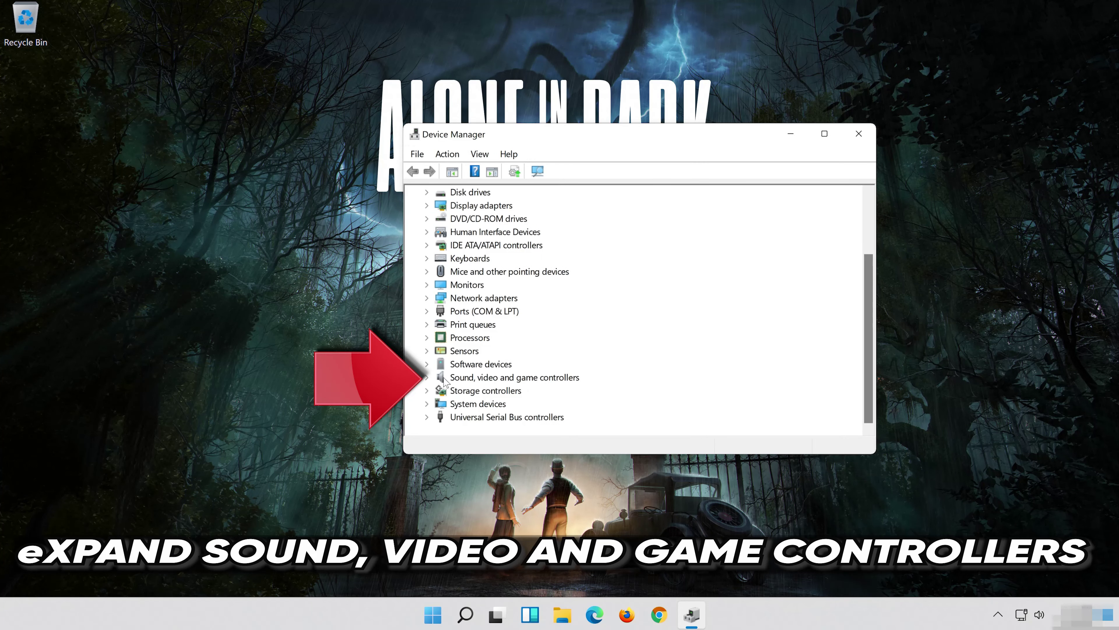
# - Expand Sound, video and game controllers and uninstall High Definition Audio Device from its driver properties, confirming the removal
pyautogui.doubleClick(555, 378)
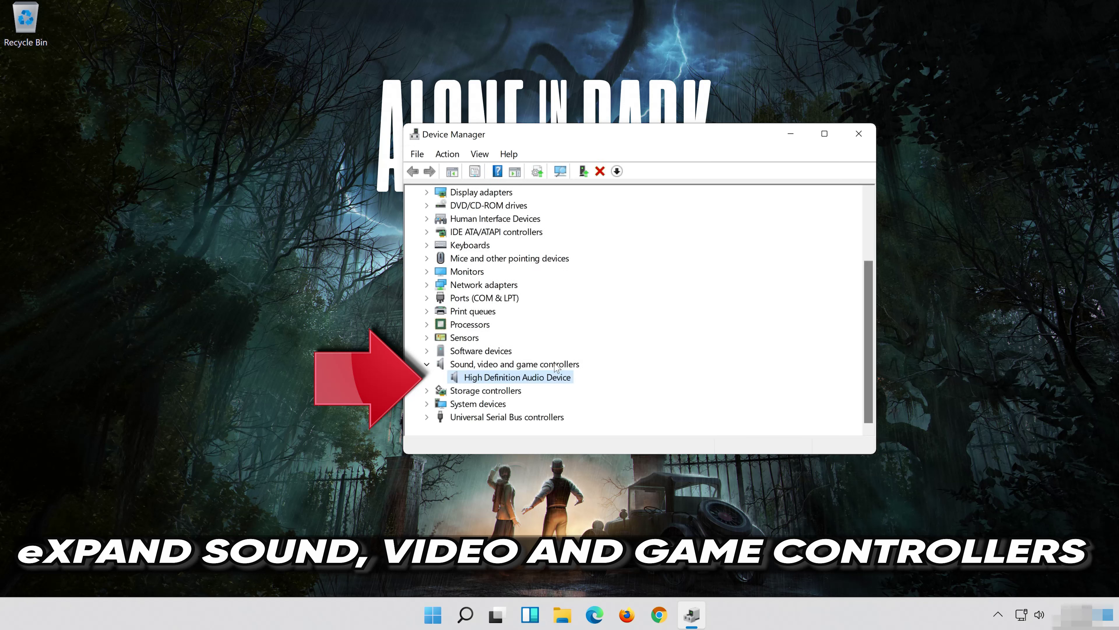
pyautogui.rightClick(517, 380)
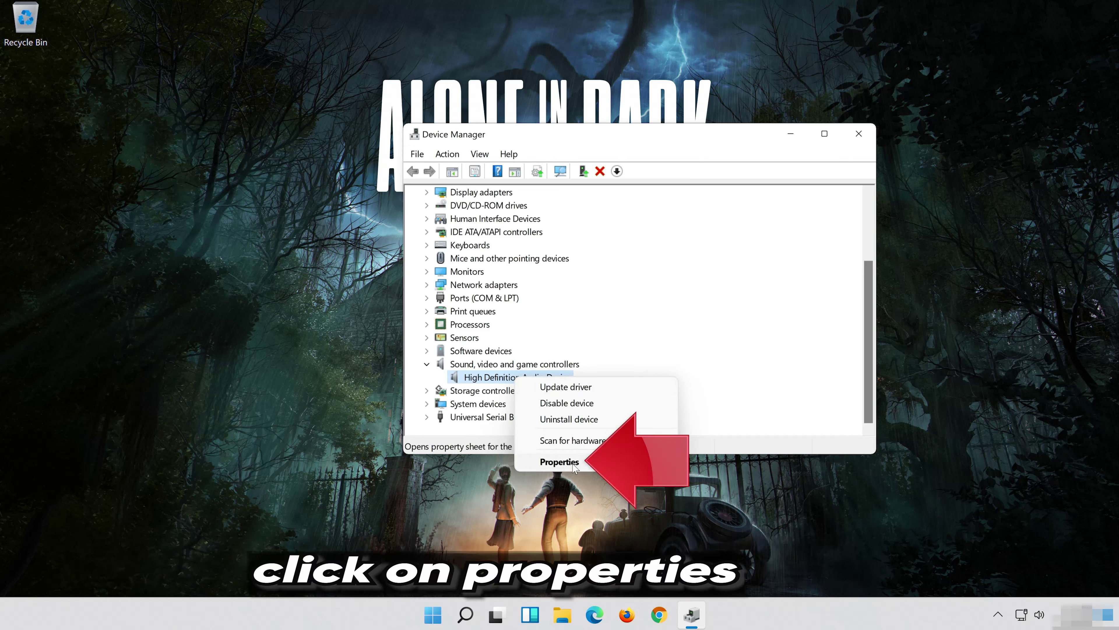
pyautogui.click(560, 462)
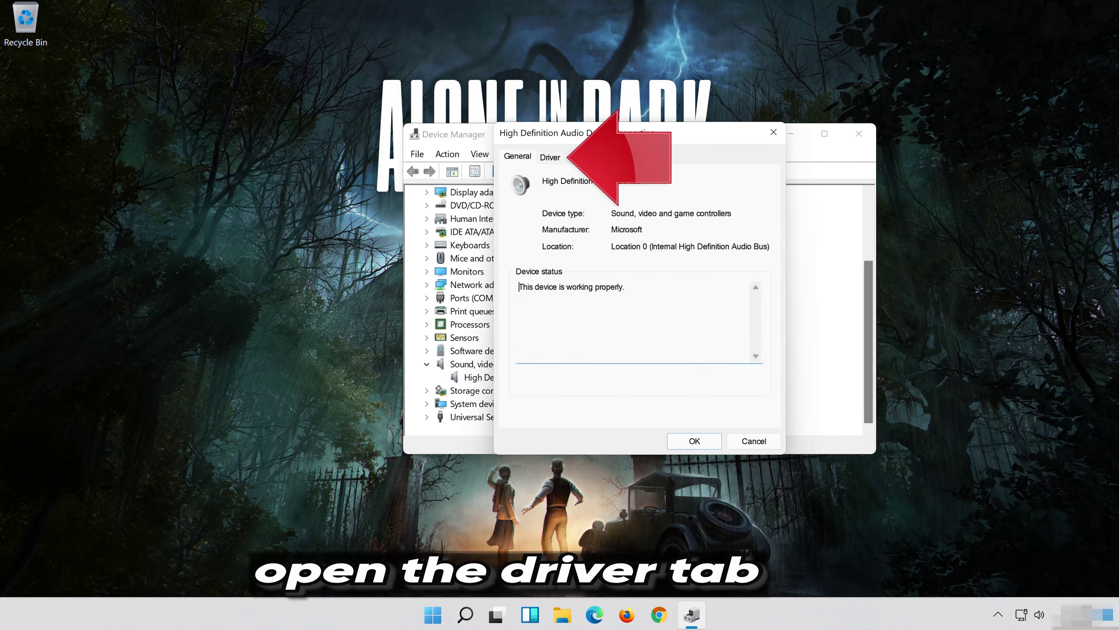
pyautogui.click(543, 163)
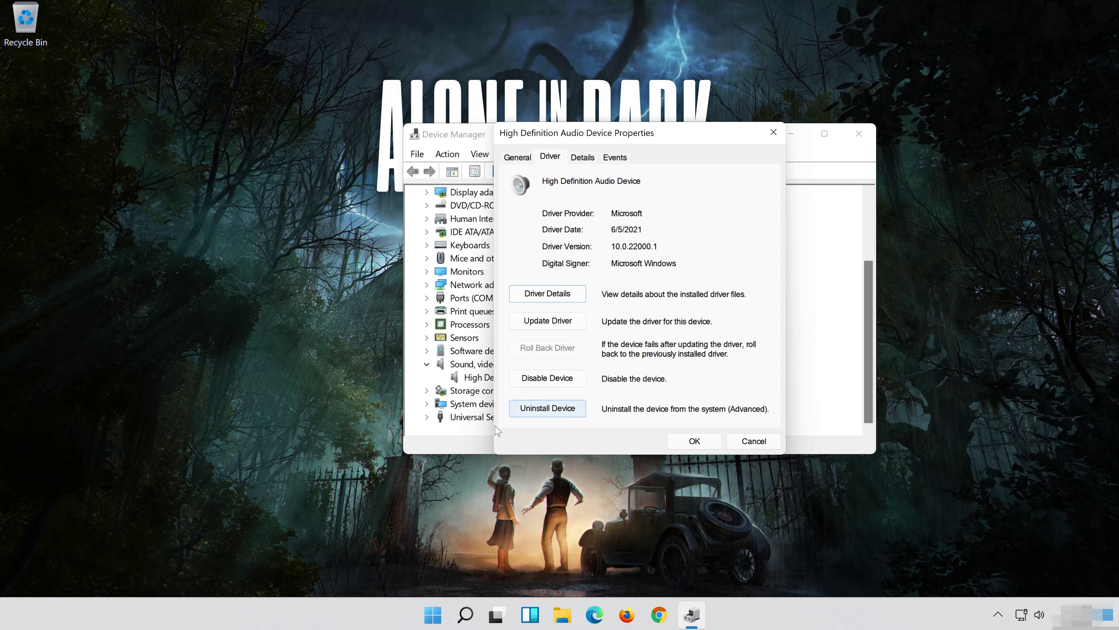
pyautogui.click(555, 415)
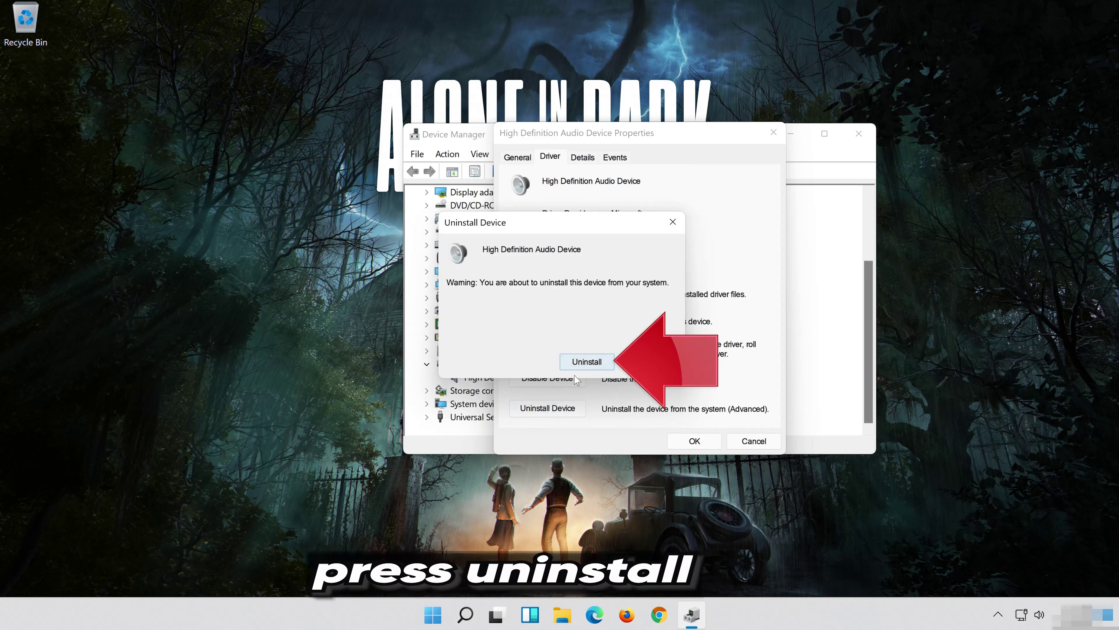
pyautogui.click(591, 362)
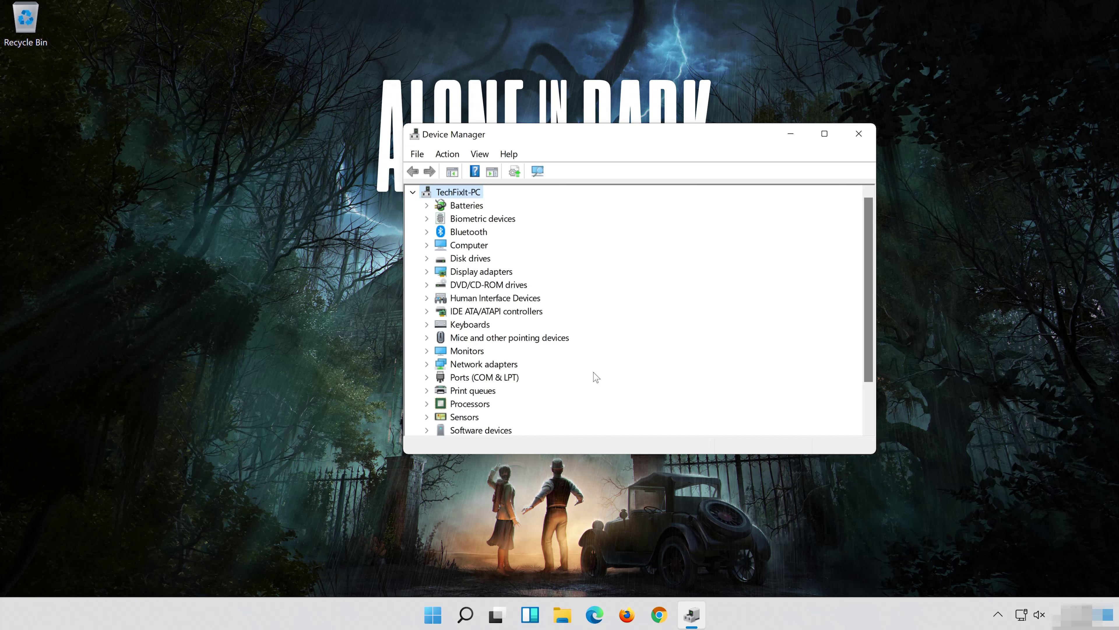
# - Close Device Manager and restart the computer to reload the uninstalled audio device
pyautogui.click(858, 134)
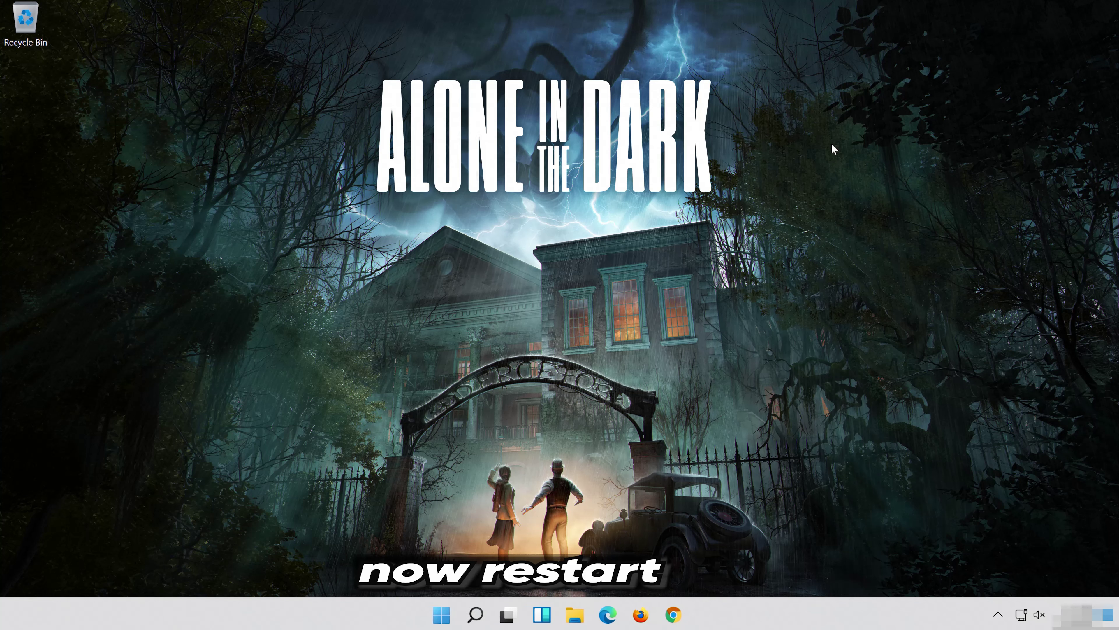
pyautogui.click(449, 614)
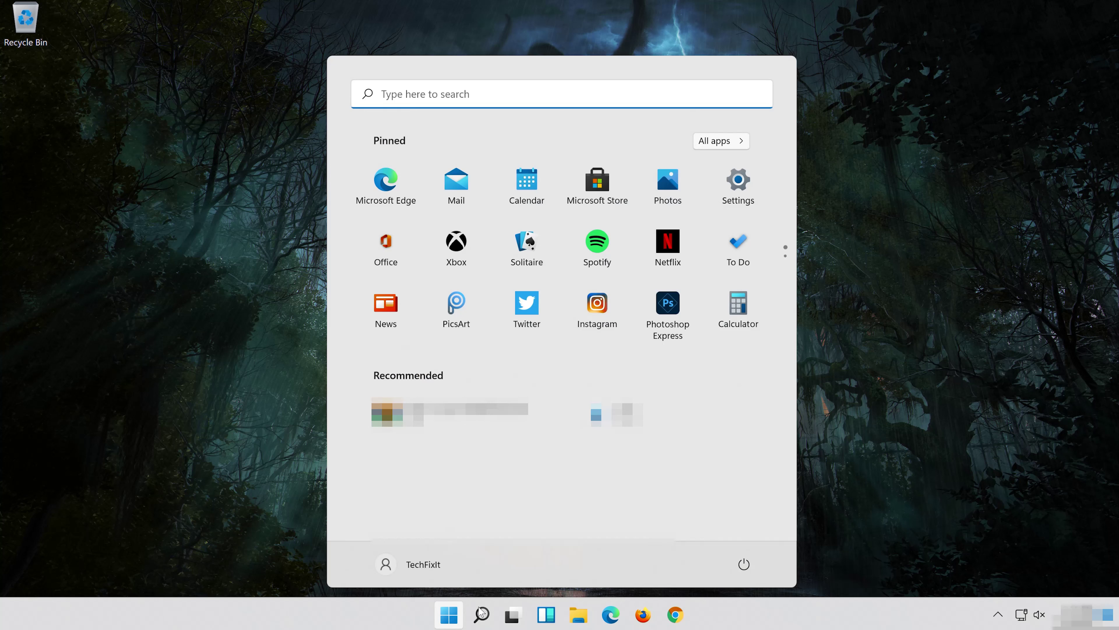
pyautogui.click(744, 564)
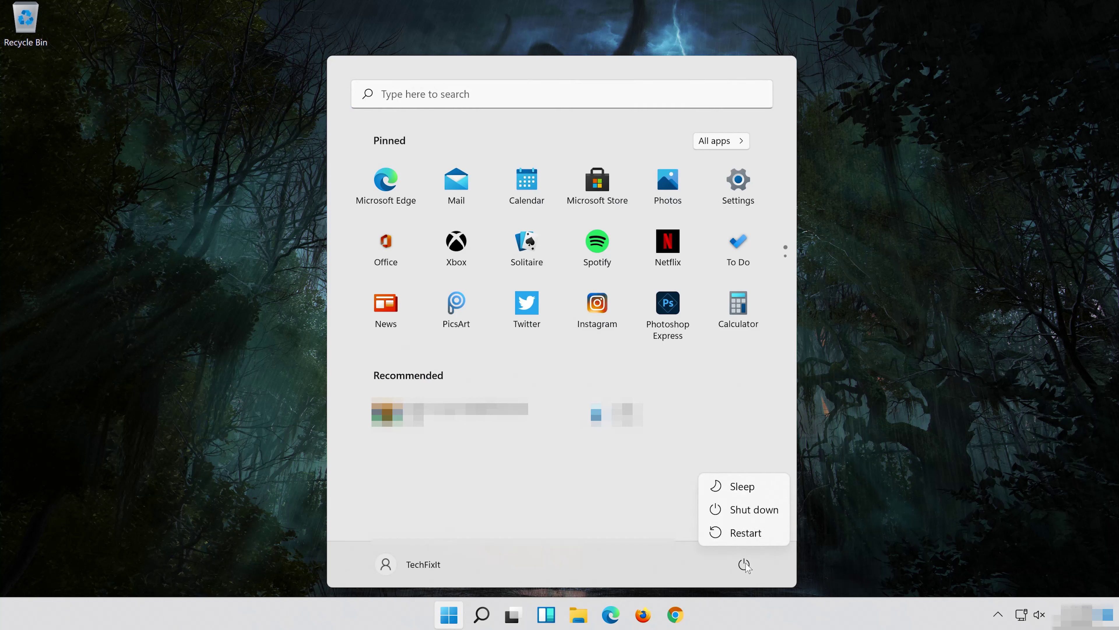
pyautogui.click(756, 539)
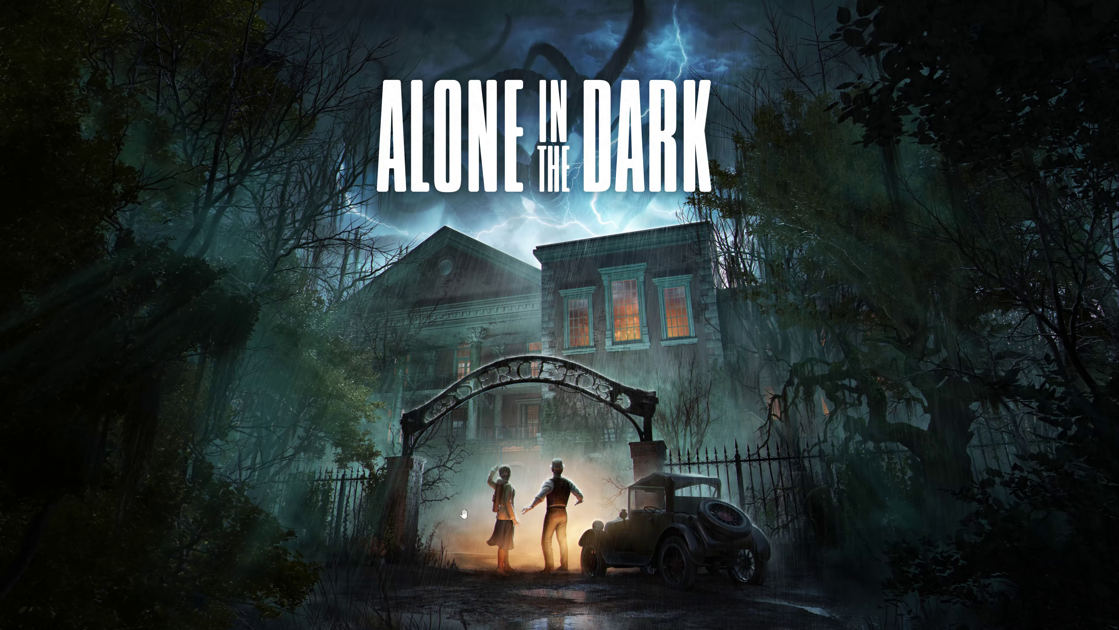
# - Open the system sound settings and choose Headphones (HDV 820) as the output device
pyautogui.press('super')
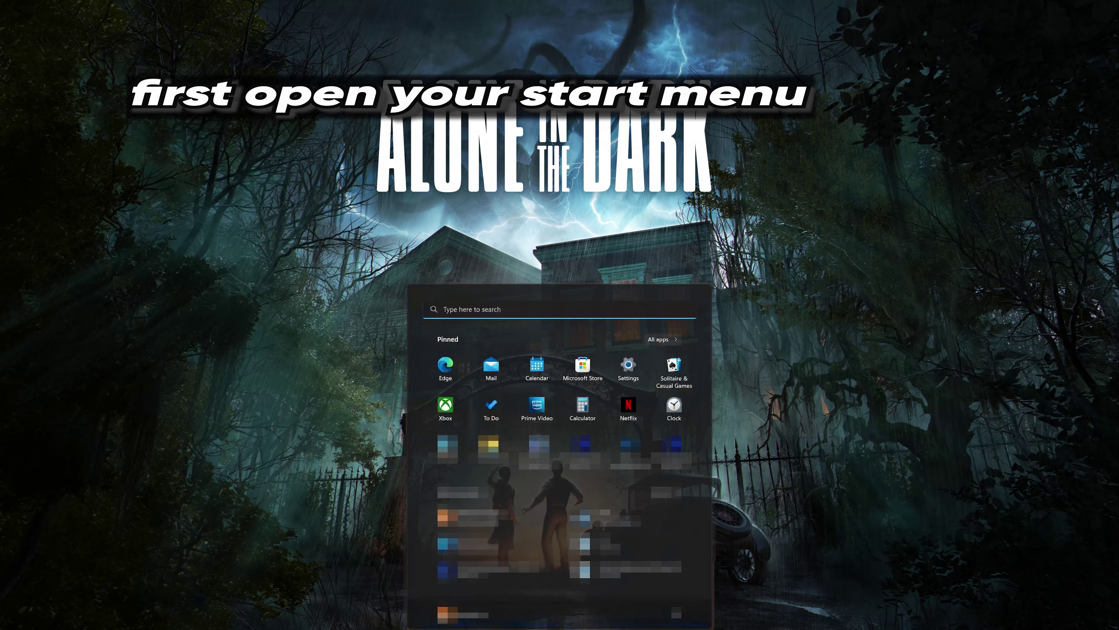
pyautogui.click(635, 372)
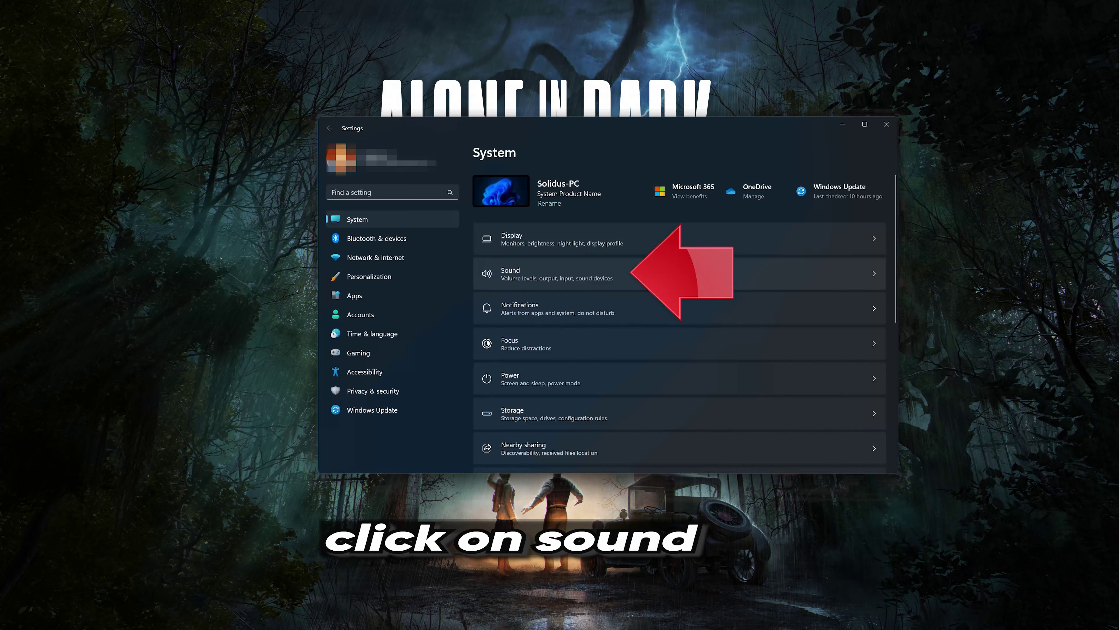
pyautogui.click(660, 272)
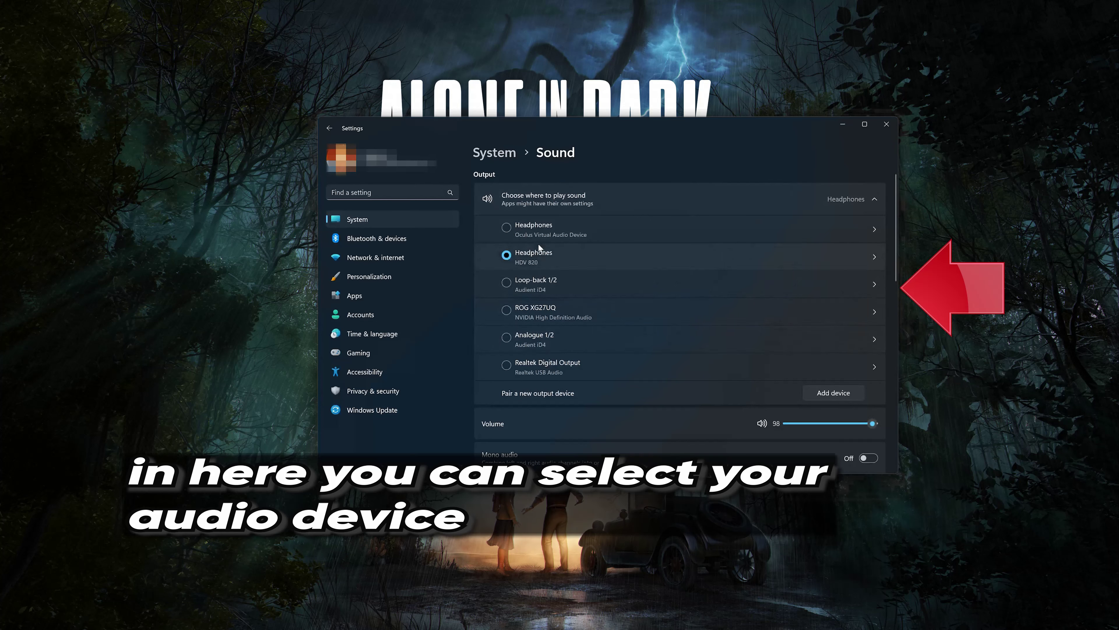
pyautogui.click(536, 229)
pyautogui.click(533, 256)
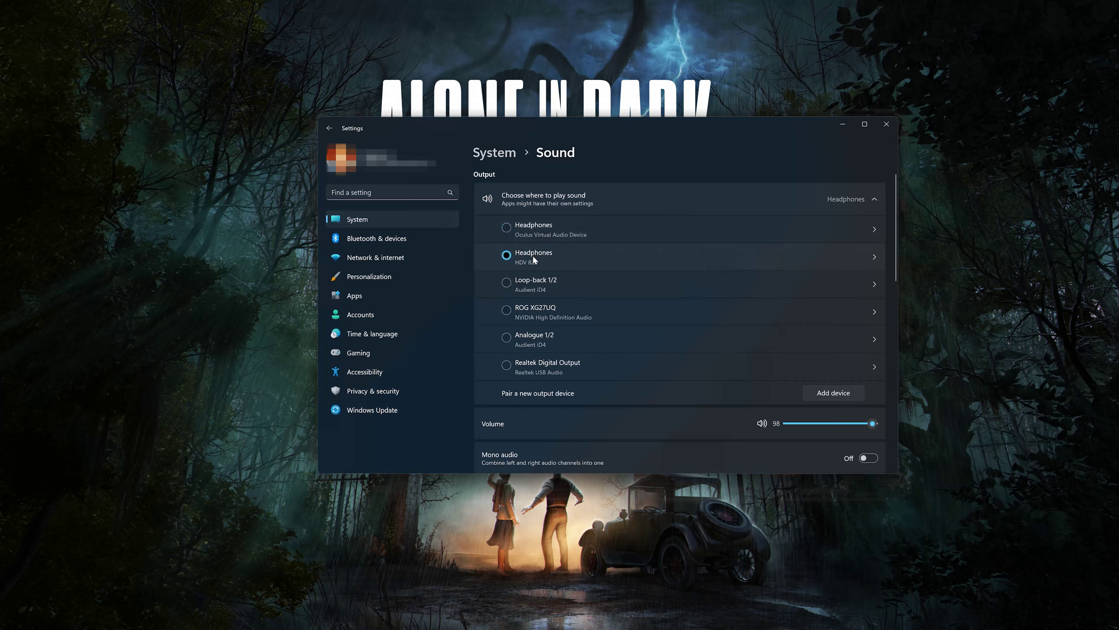
# - View the HDV 820 headphones' properties, return to the sound settings, and look at the device types offered for pairing a new output device
pyautogui.doubleClick(603, 255)
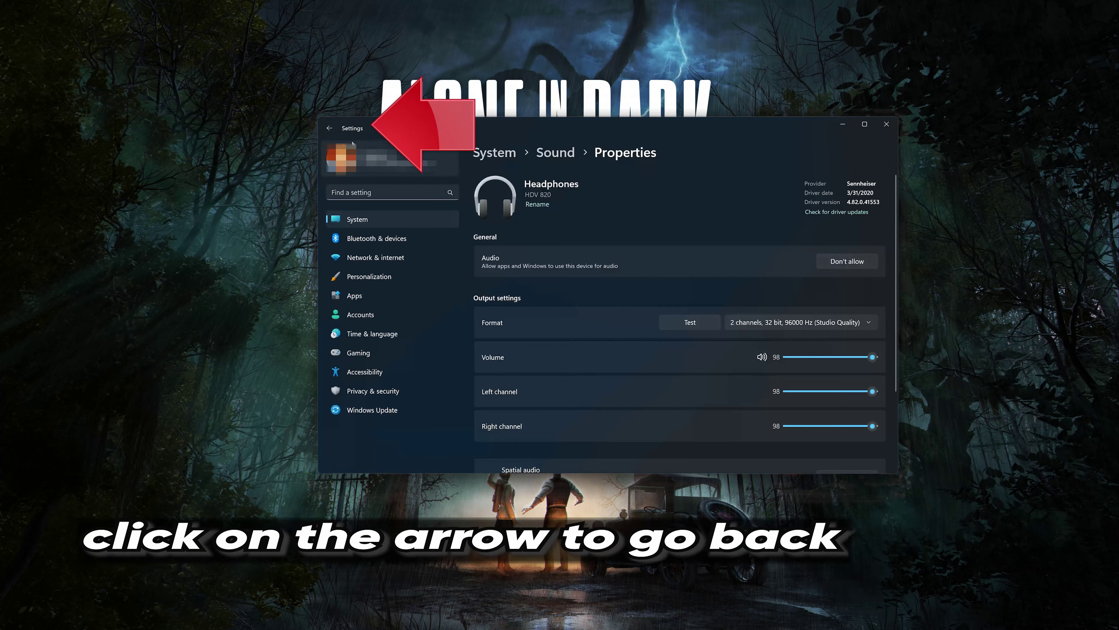
pyautogui.click(332, 125)
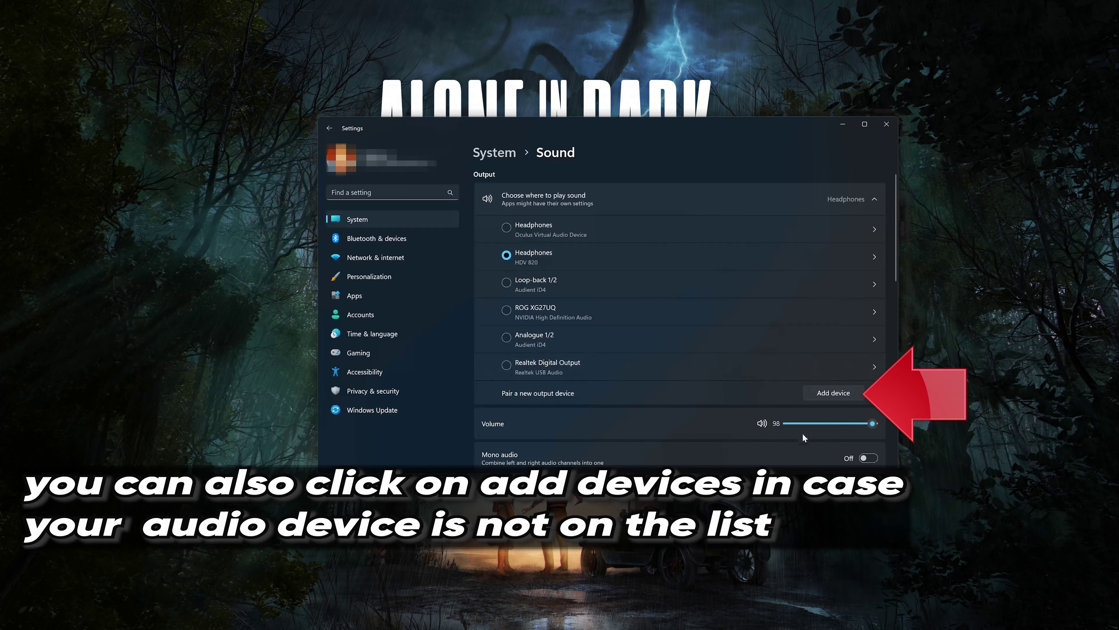
pyautogui.click(832, 393)
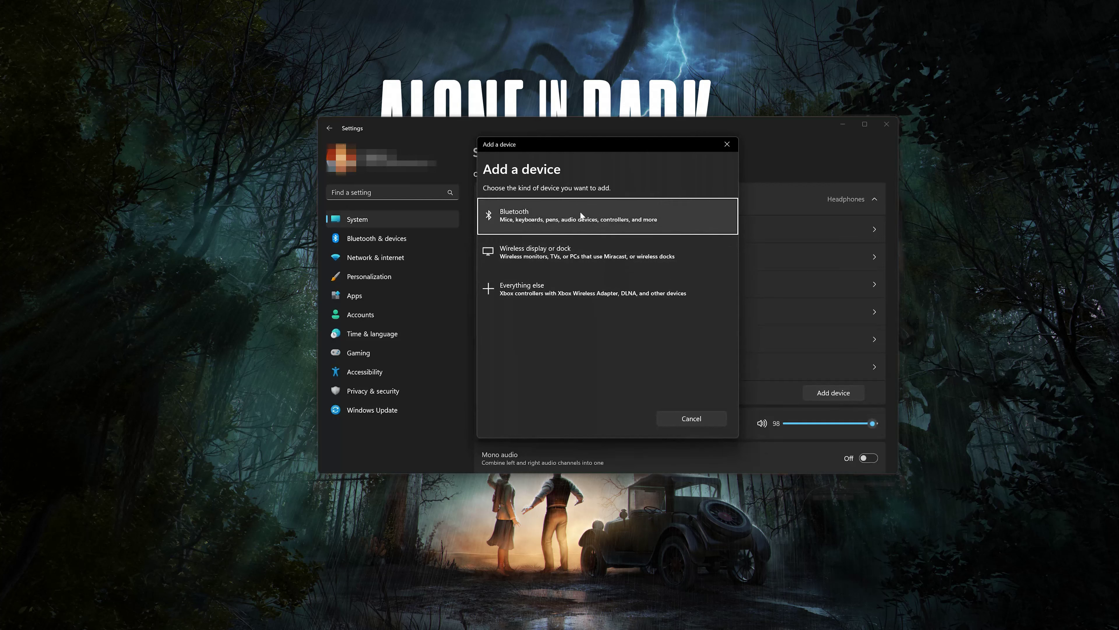
pyautogui.click(720, 145)
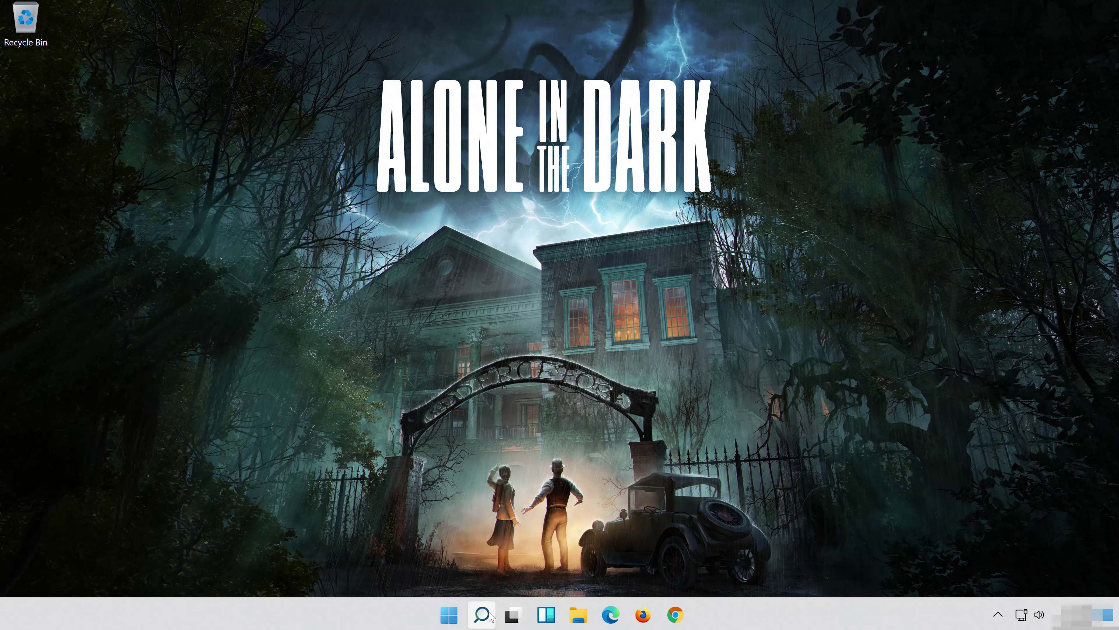
# - Search Windows for "device manager", open Device Manager, and move its window toward the middle of the desktop
pyautogui.click(490, 615)
pyautogui.write('de')
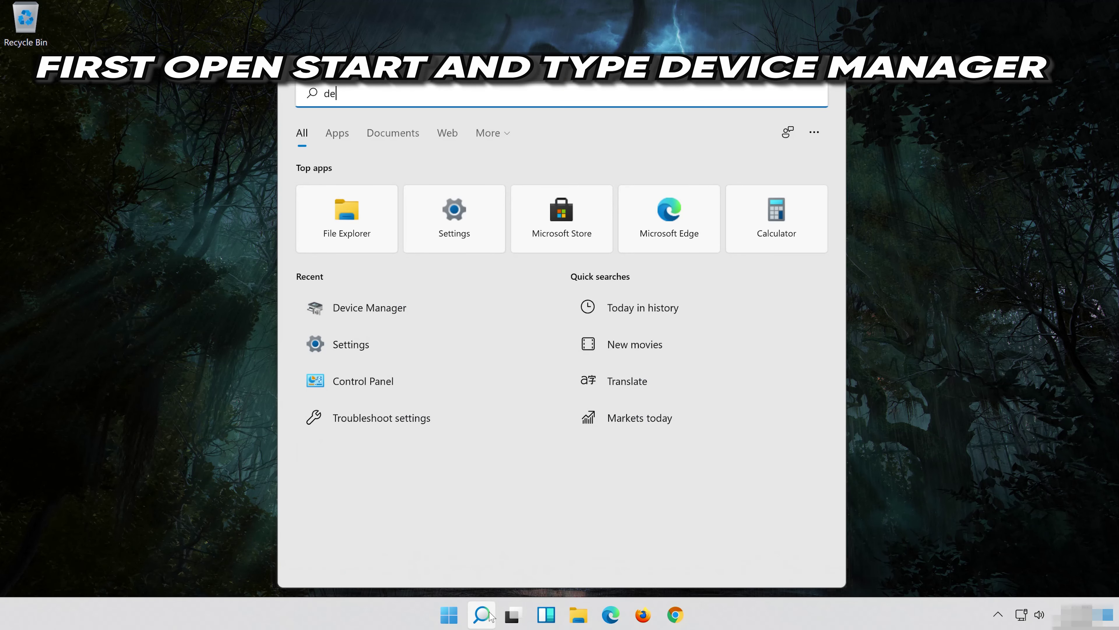
pyautogui.write('vice m')
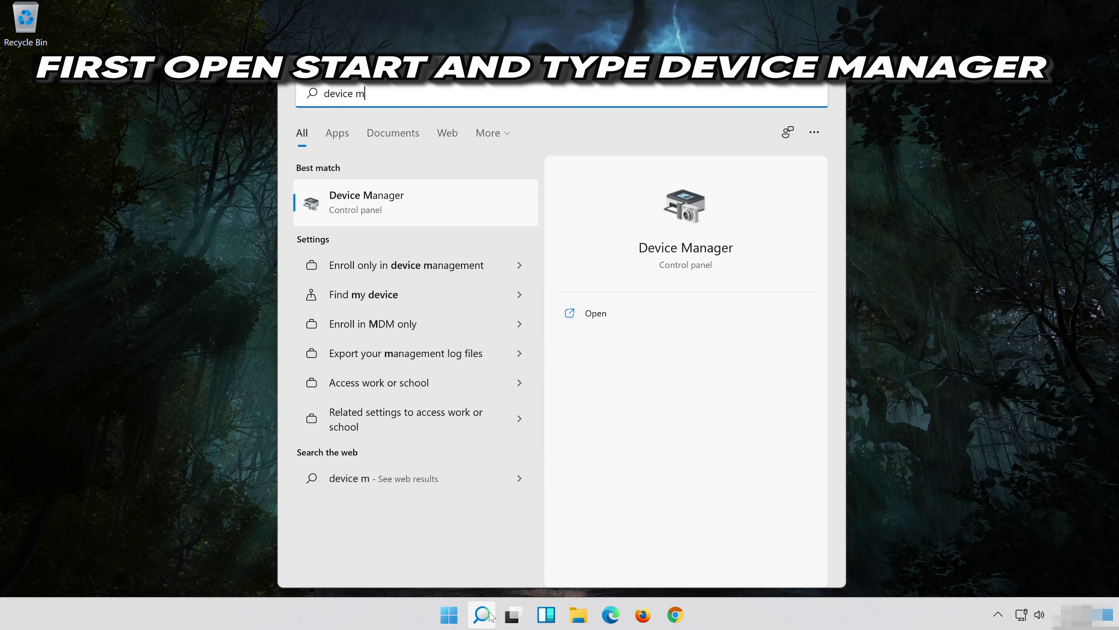
pyautogui.write('anager')
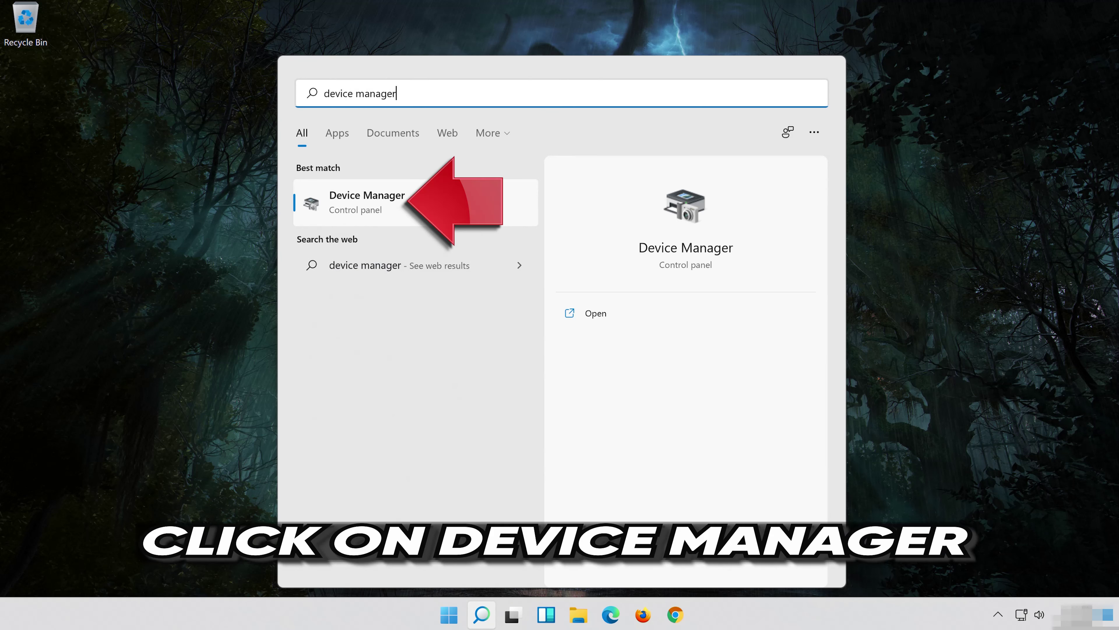
pyautogui.click(462, 205)
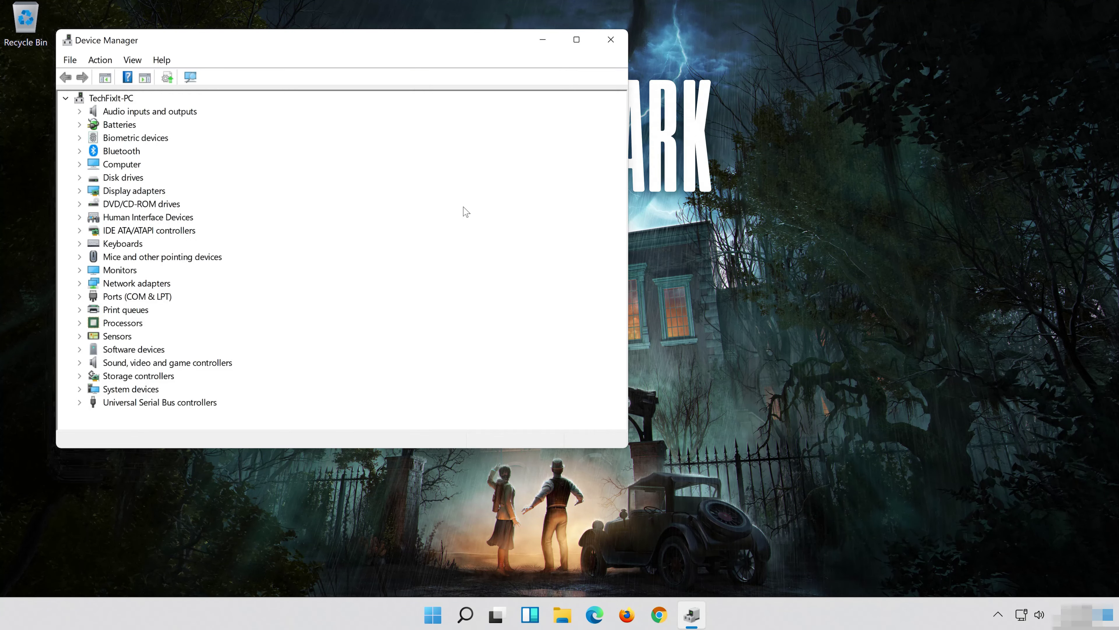
pyautogui.moveTo(364, 41); pyautogui.dragTo(636, 54)
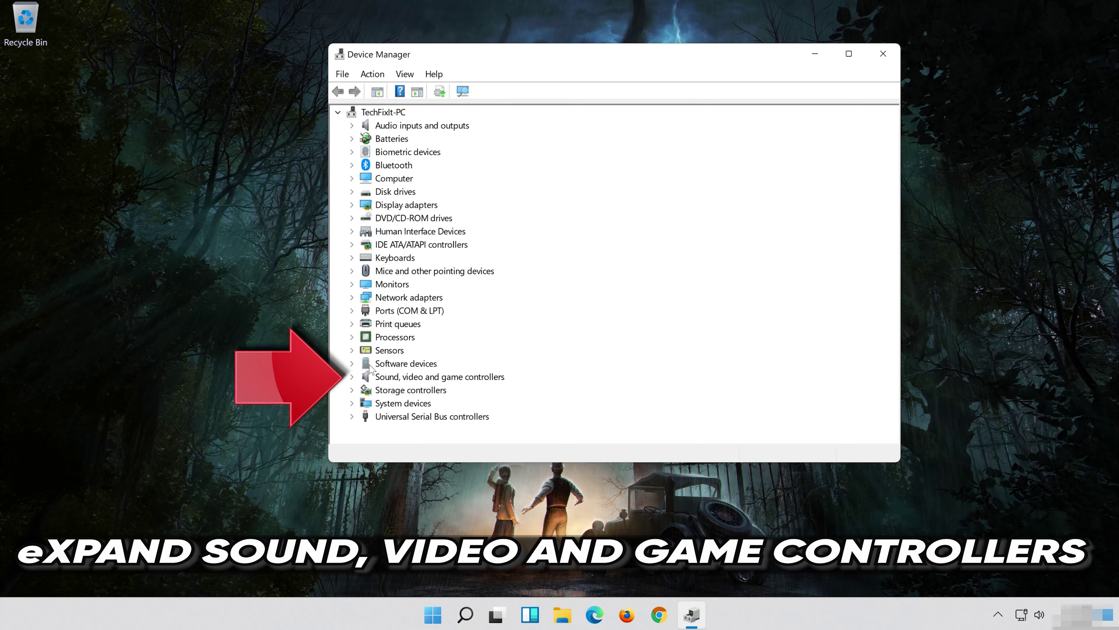
# - Expand Sound, video and game controllers and show the driver properties of High Definition Audio Device
pyautogui.click(353, 376)
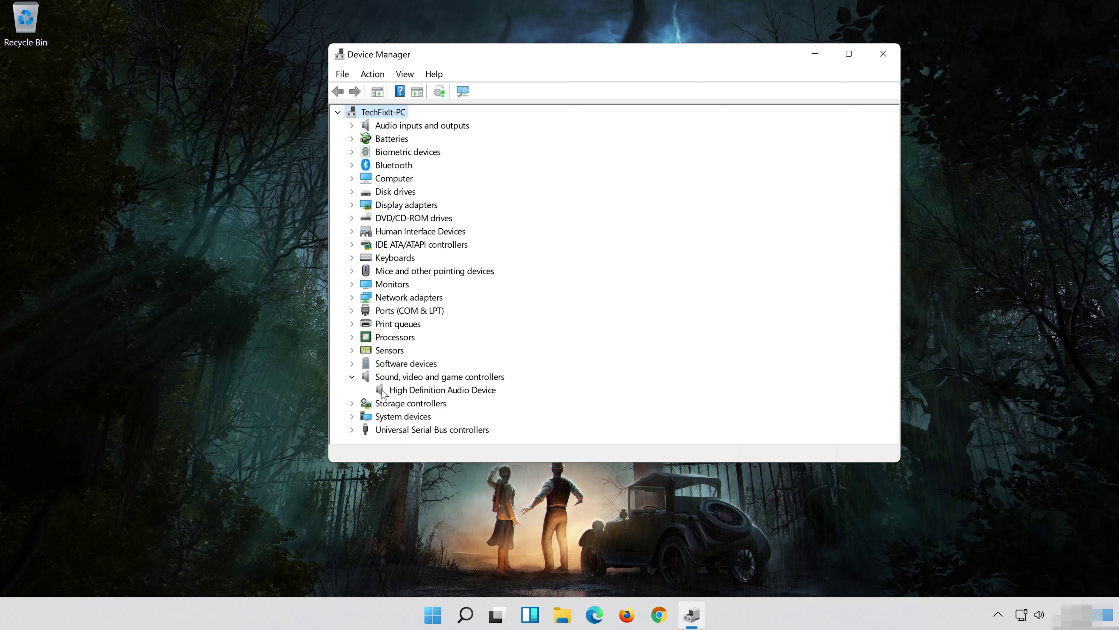
pyautogui.click(382, 390)
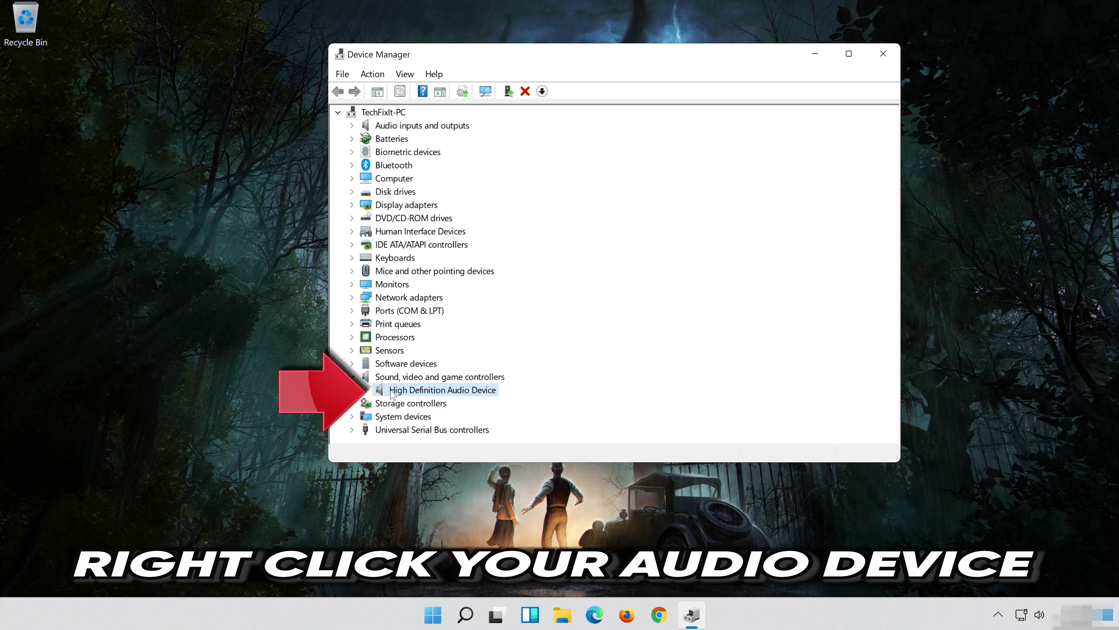
pyautogui.rightClick(469, 394)
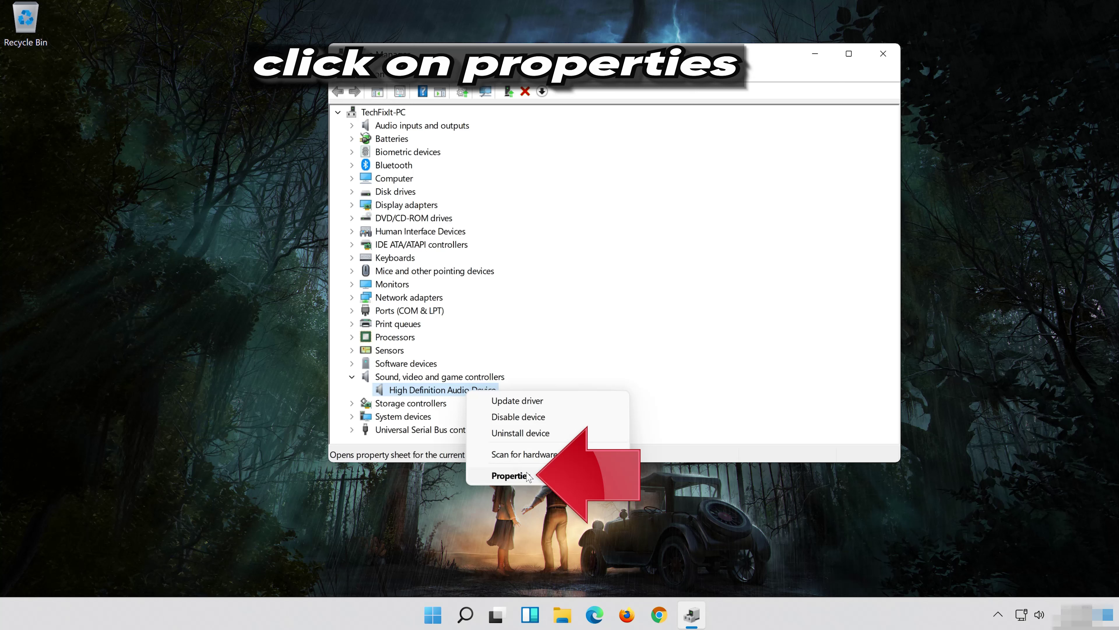
pyautogui.click(545, 474)
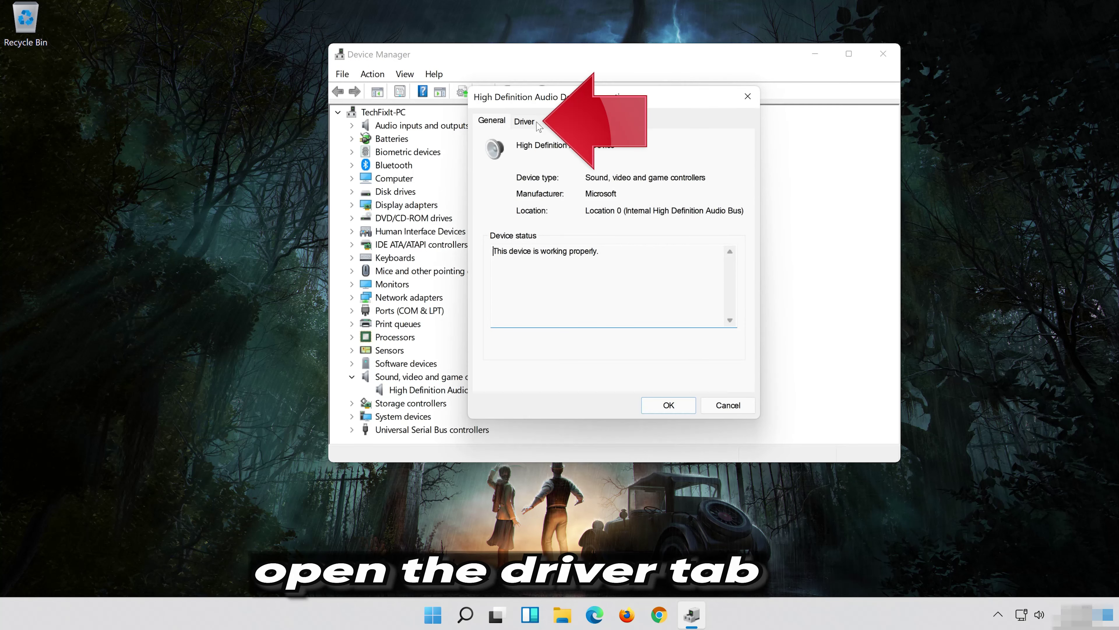
pyautogui.click(527, 121)
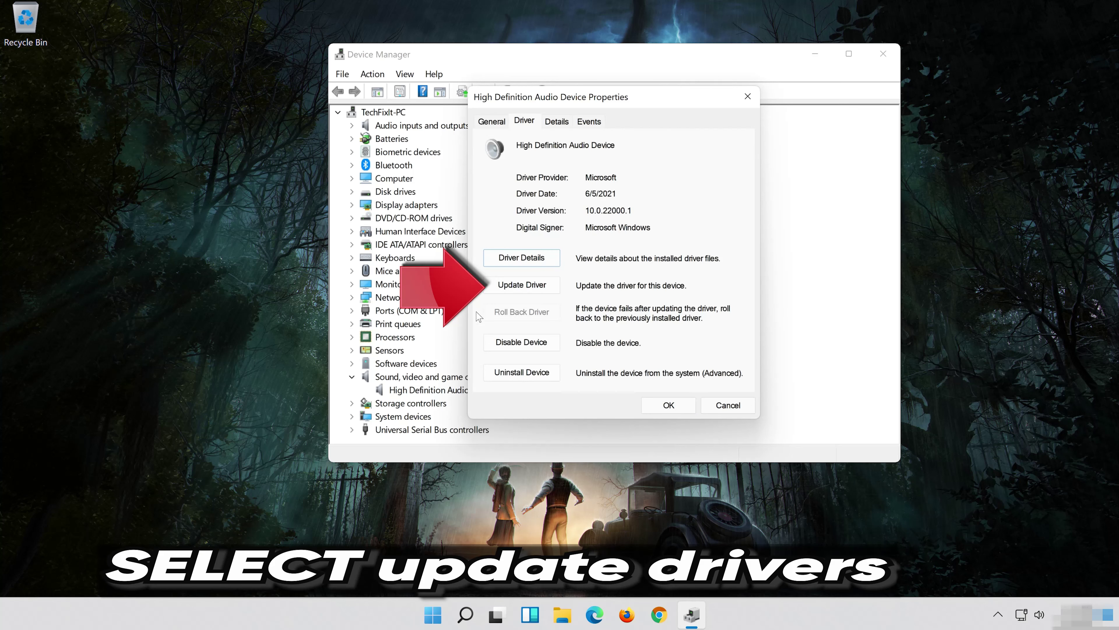
# - Search automatically for an updated High Definition Audio Device driver, then continue in Windows Update and check for updates
pyautogui.click(522, 285)
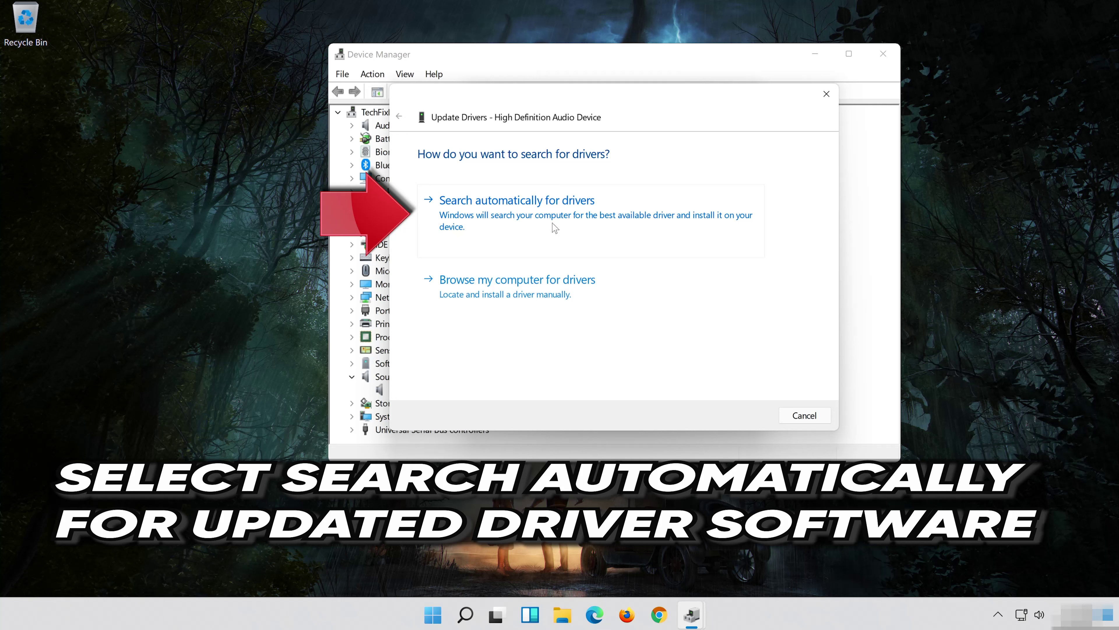
pyautogui.click(613, 225)
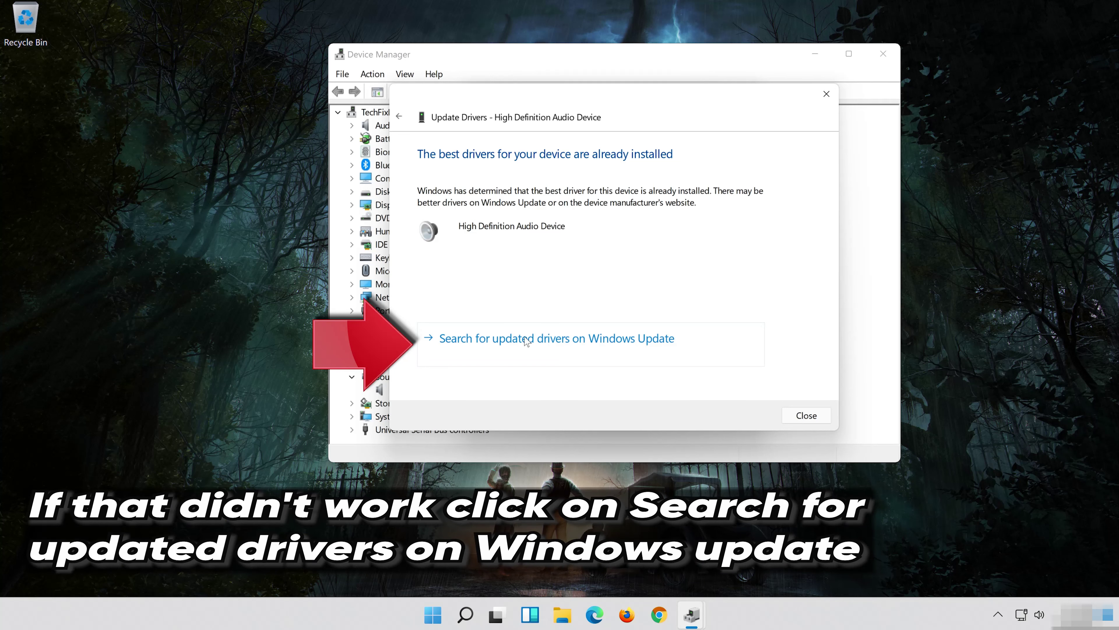
pyautogui.click(599, 355)
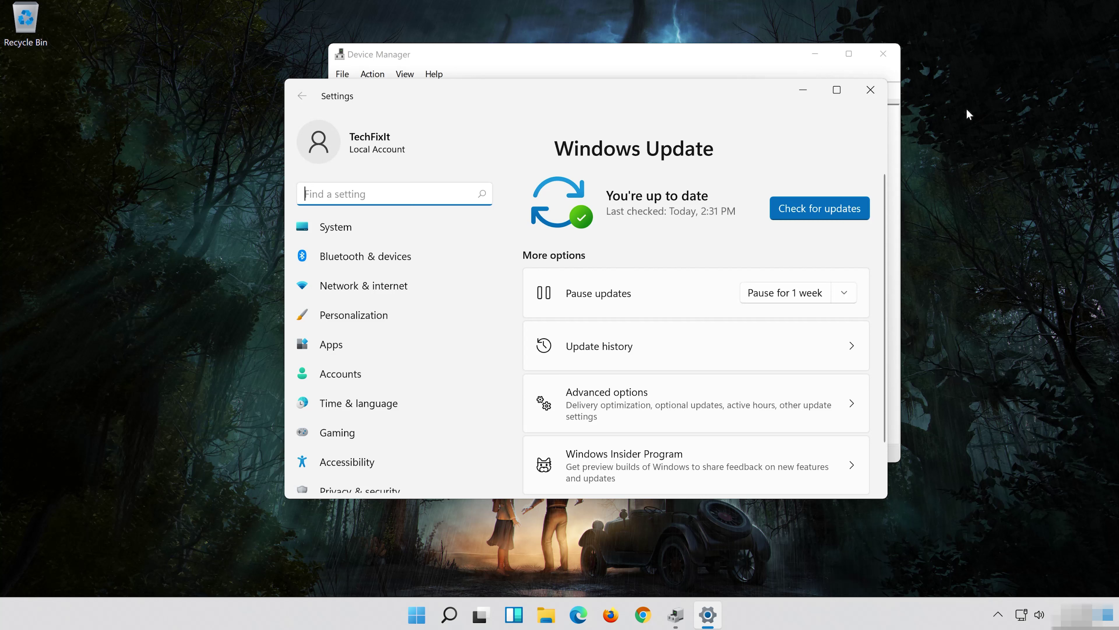
pyautogui.click(813, 204)
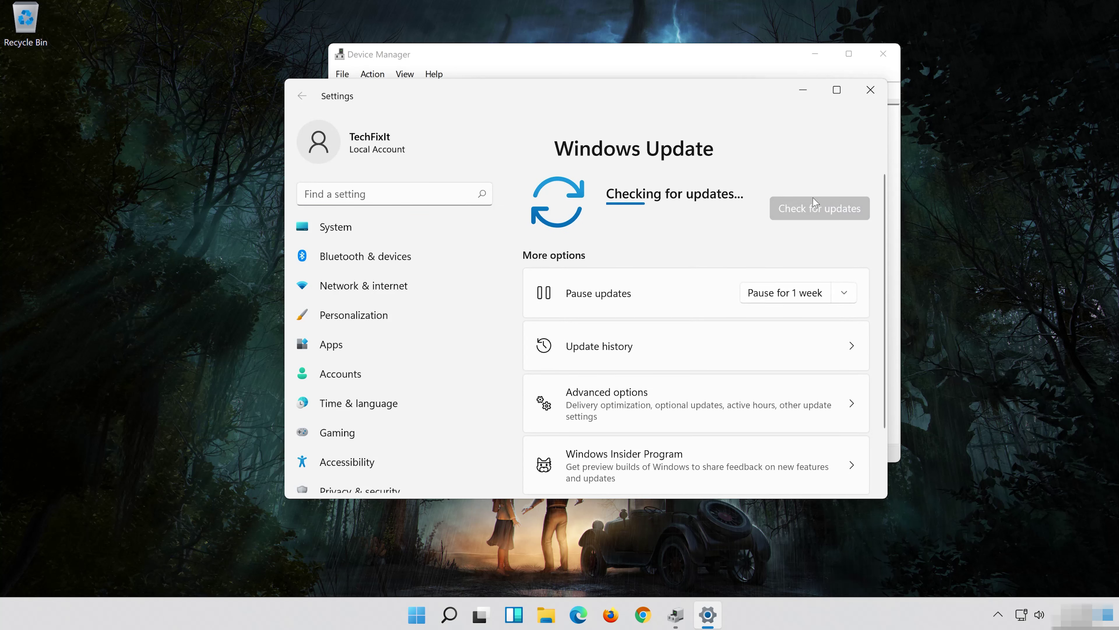